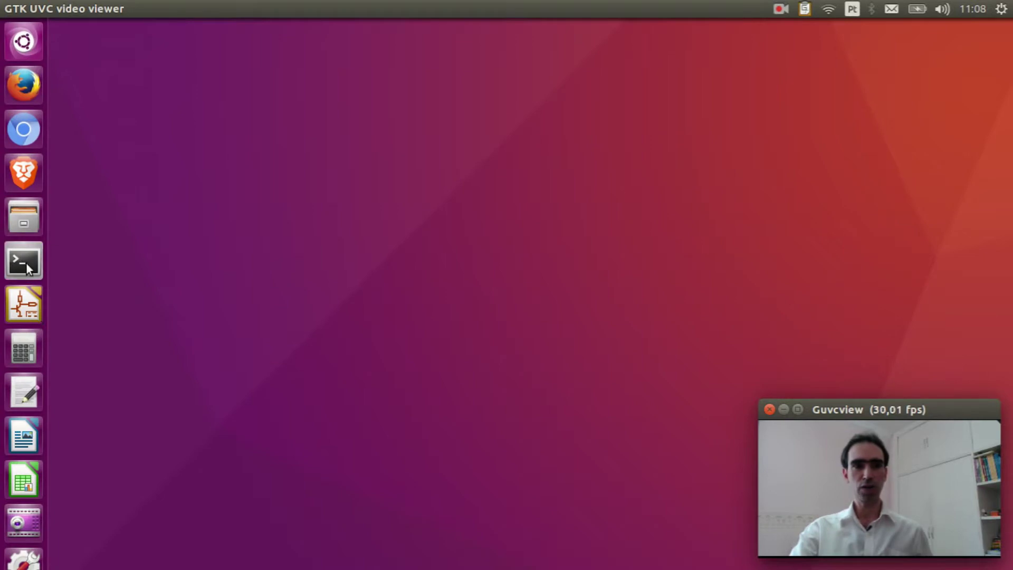
- Open a maximized terminal, cd into nuttxspace/nuttx, and run make distclean
click(24, 262)
double_click(455, 29)
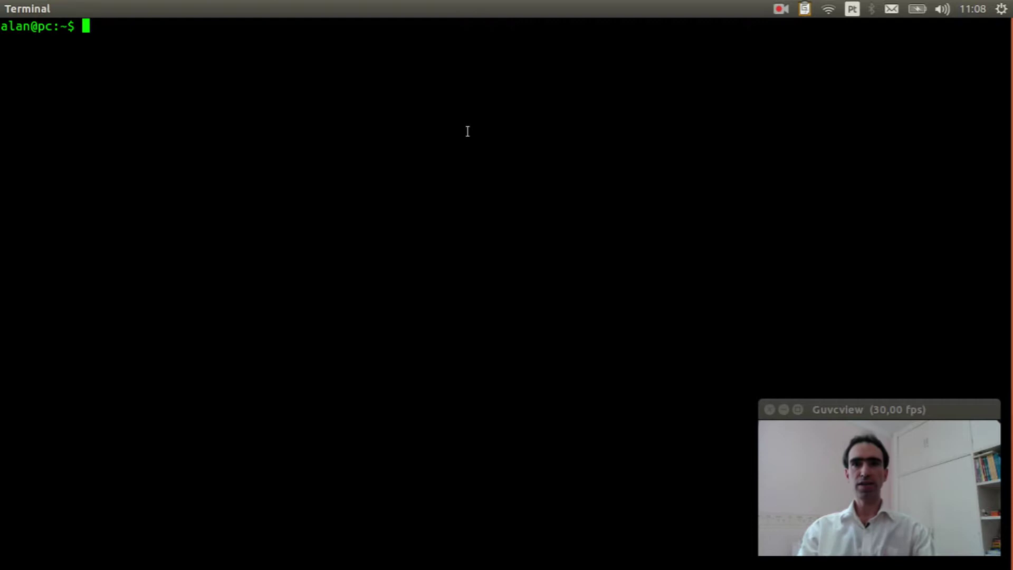
text(c)
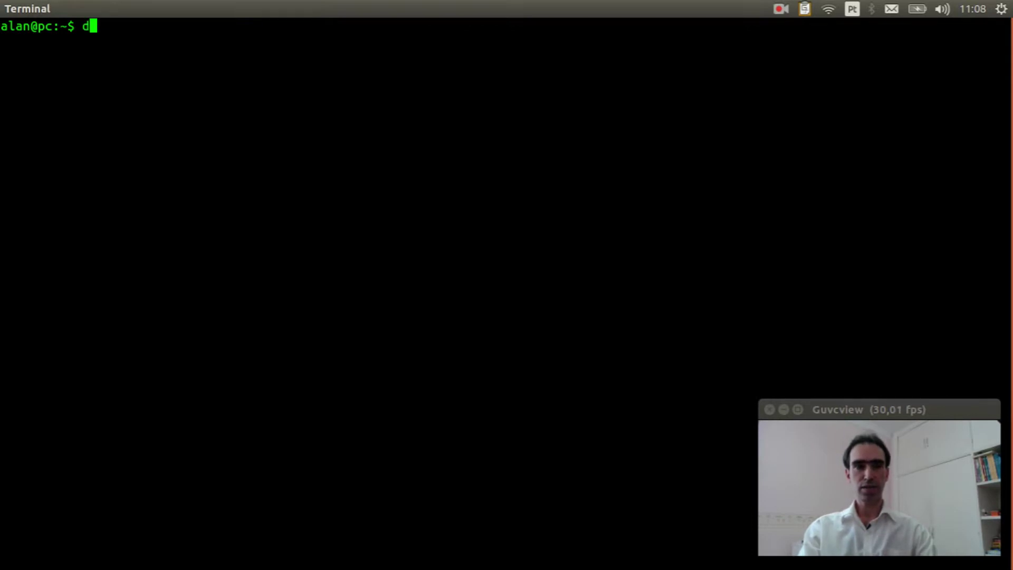
text(d nuttx)
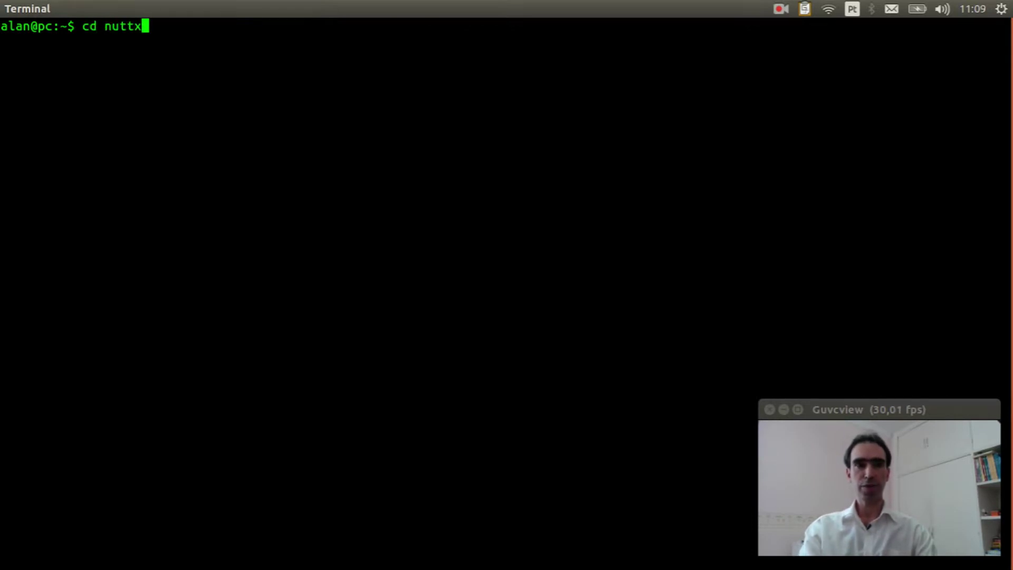
text(s)
key(Tab)
text(nuttx)
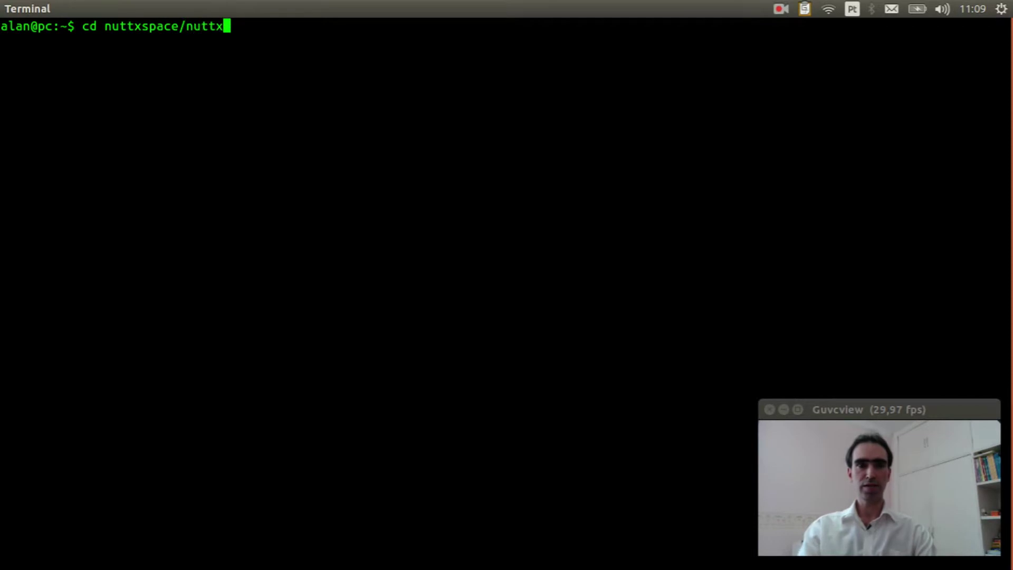
key(Return)
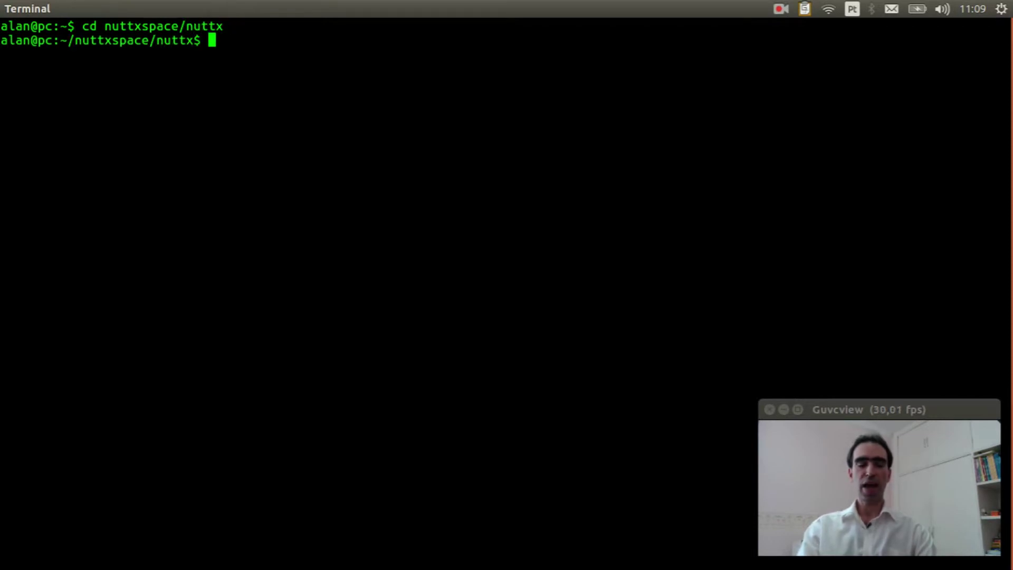
text(make dis)
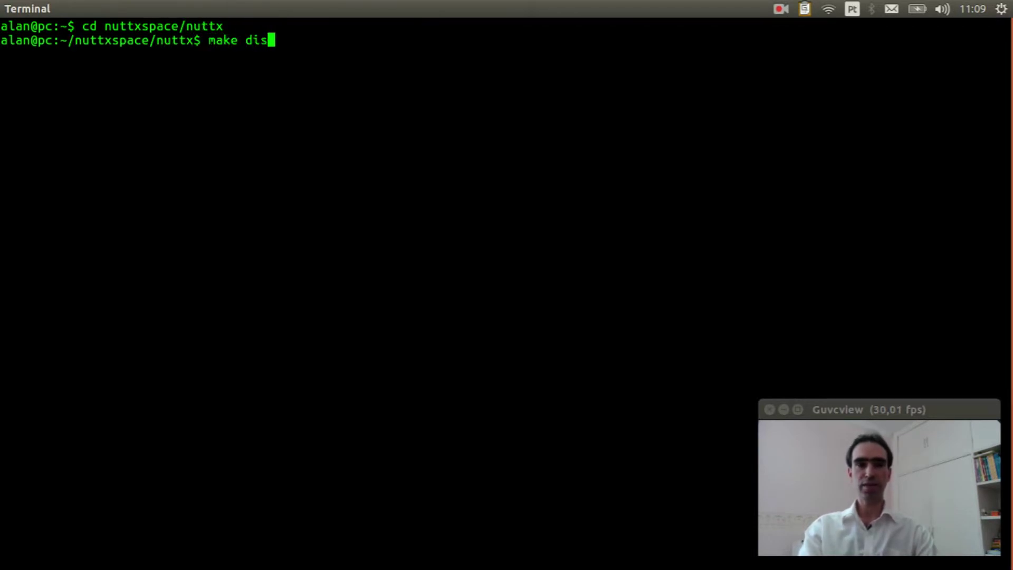
text(tclean)
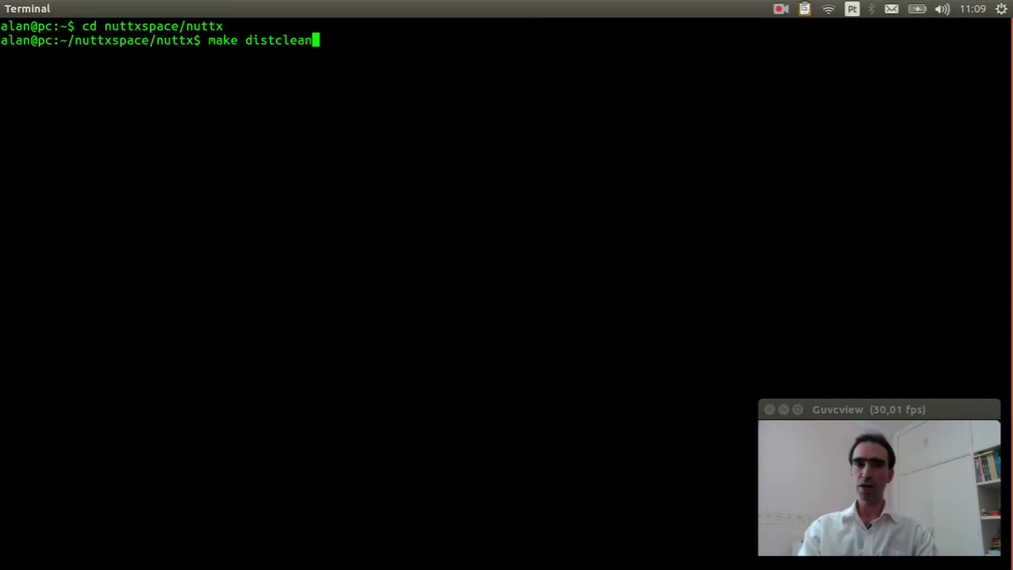
key(Return)
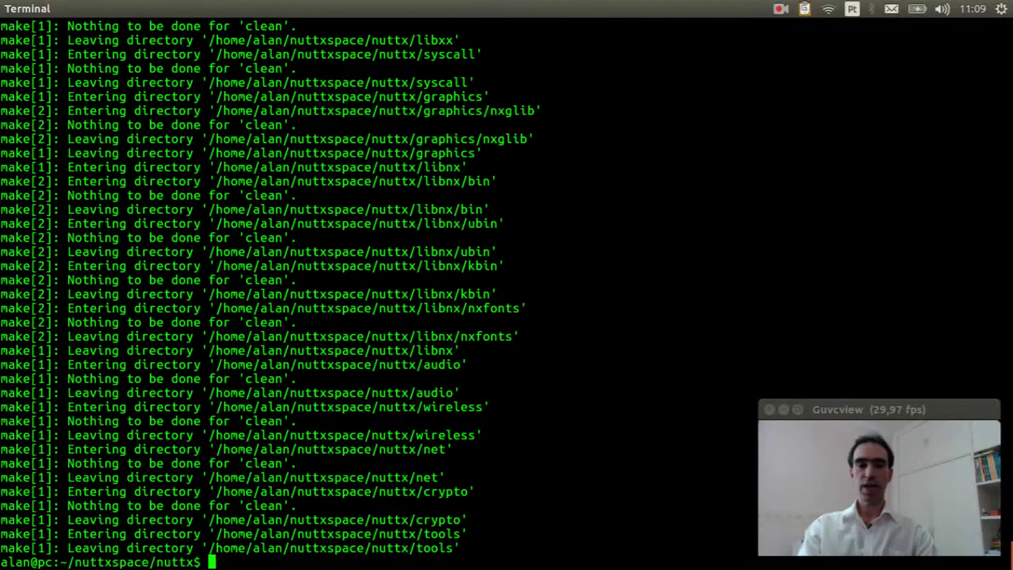
text(cd )
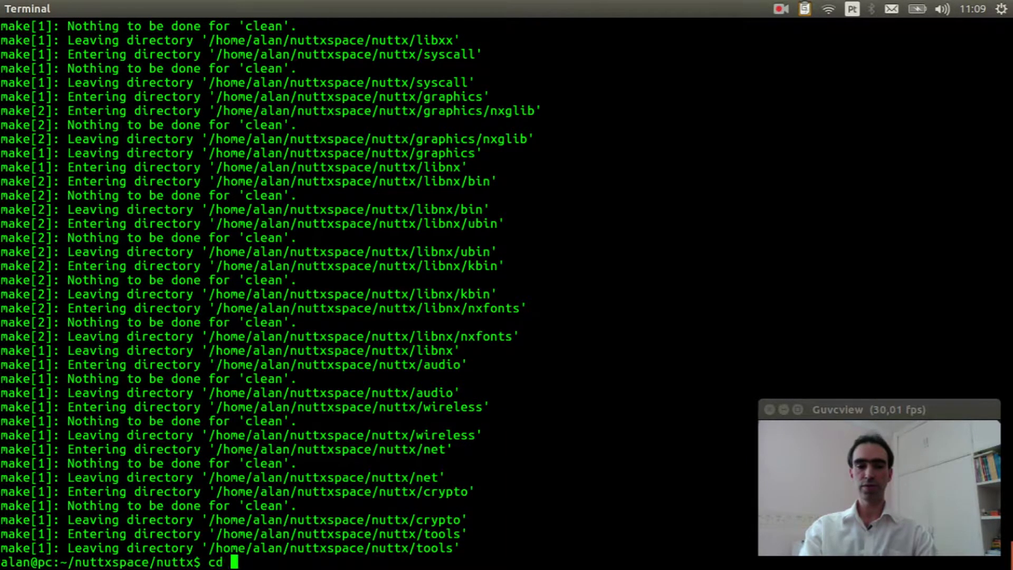
text(tools)
- Run tools/configure.sh stm32f103-minimum/nsh, then cd back up to the nuttx folder
key(Return)
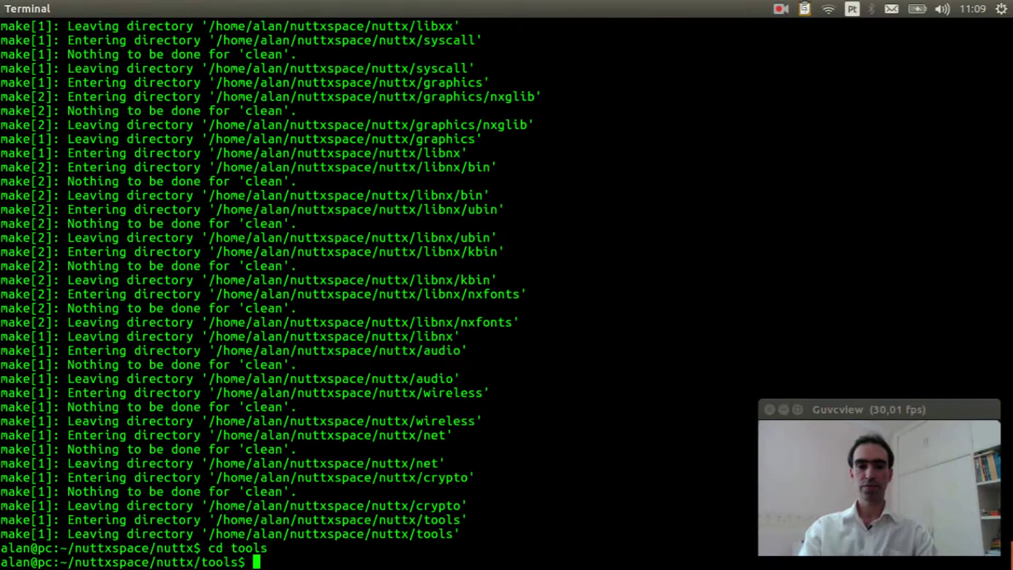
text(.)
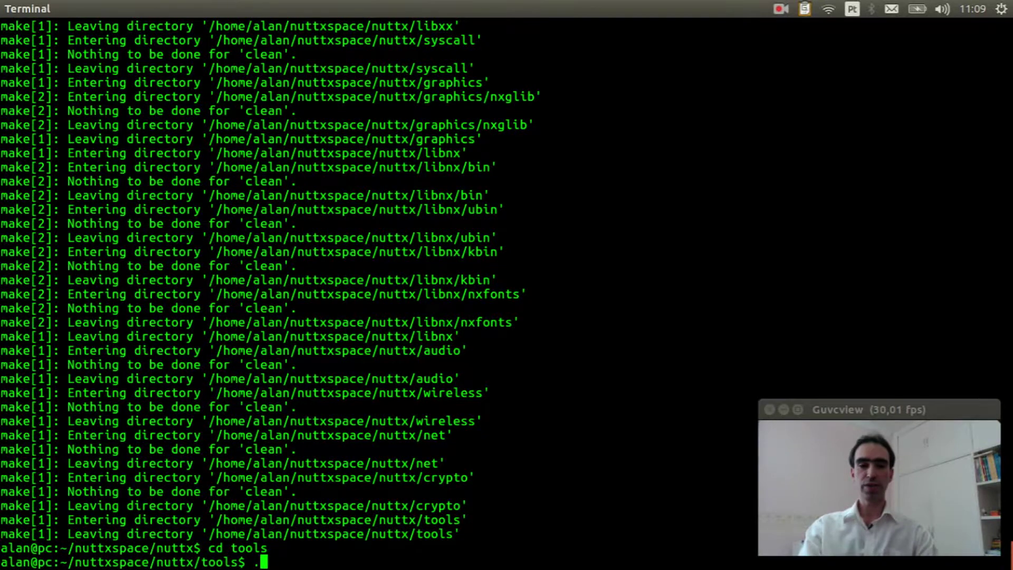
text(/confi)
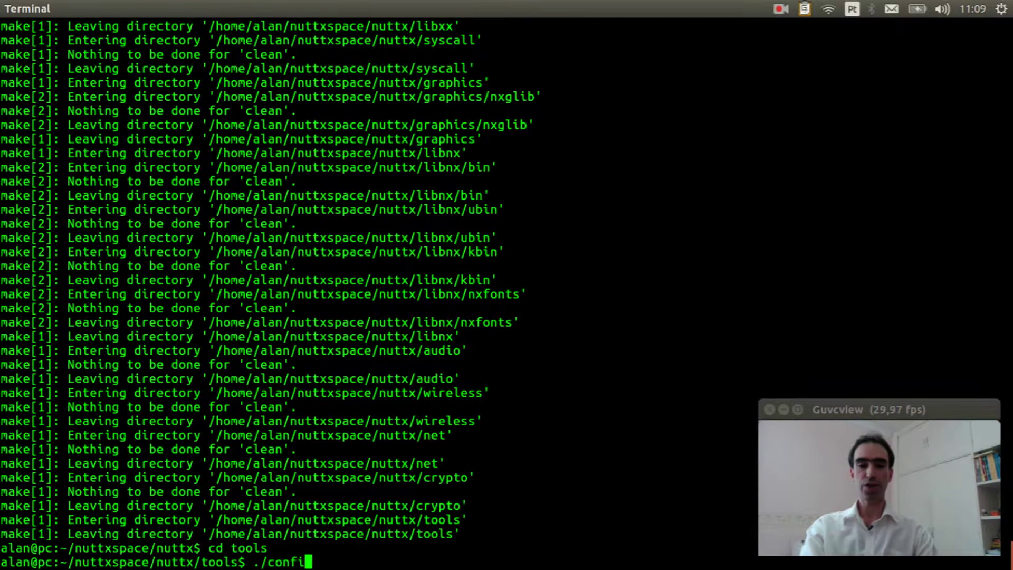
text(gure)
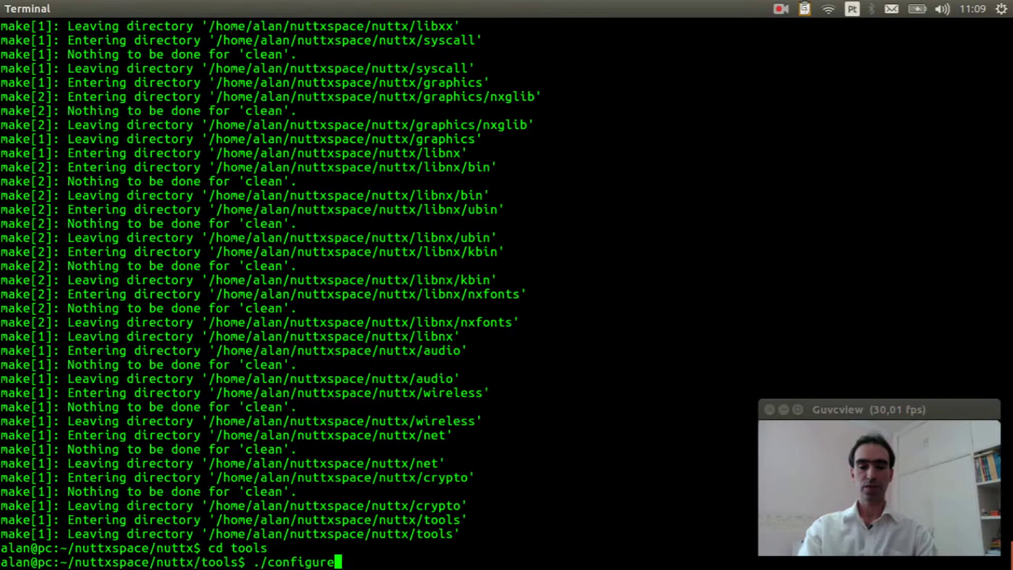
text(.s)
key(Tab)
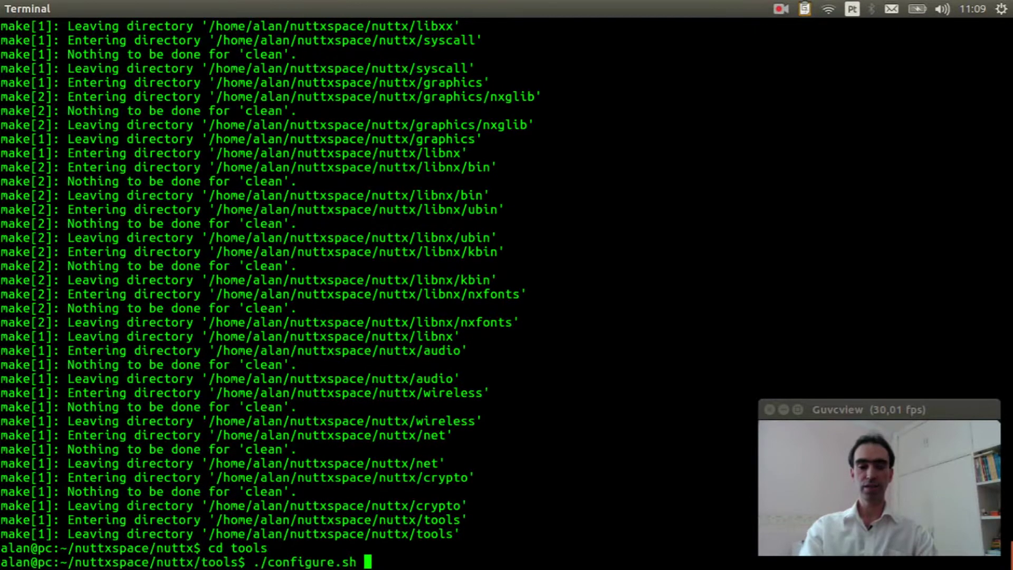
text(stm)
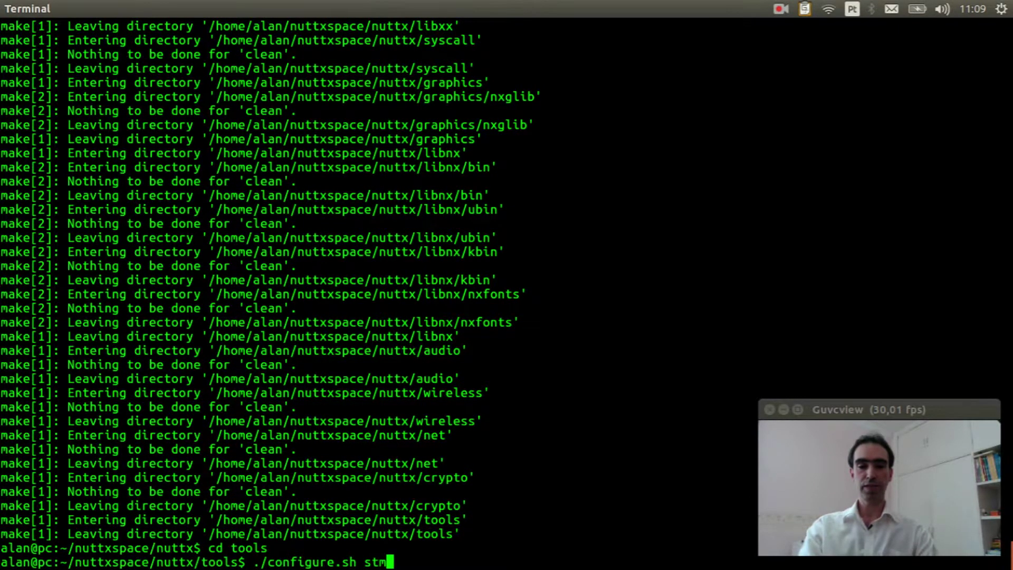
text(32)
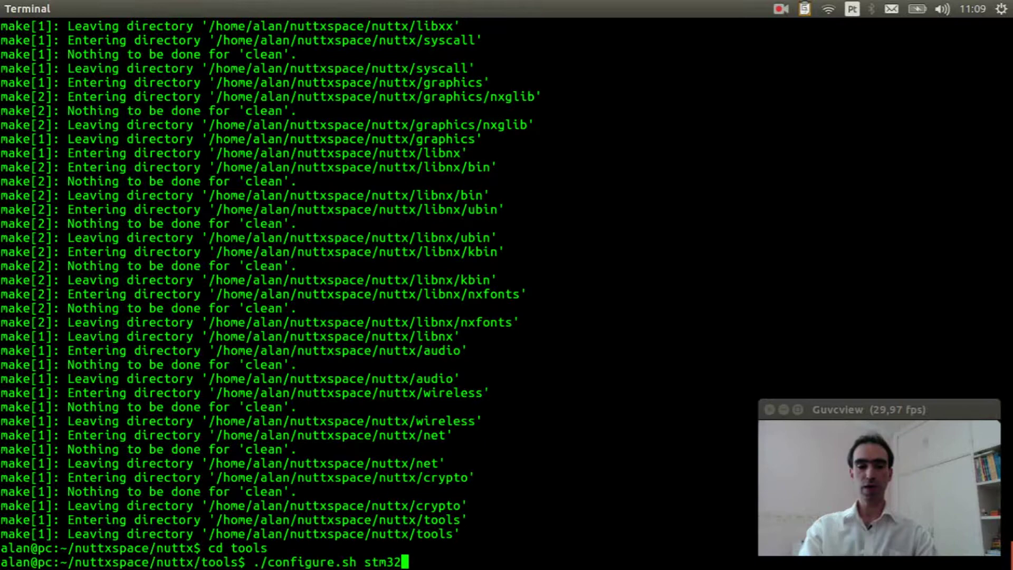
text(f103-)
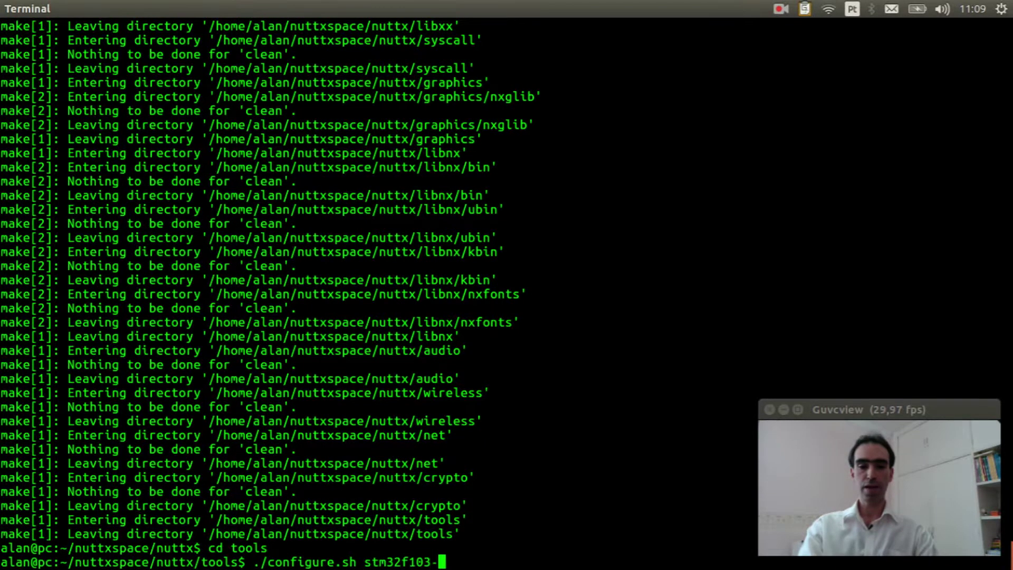
text(minimum)
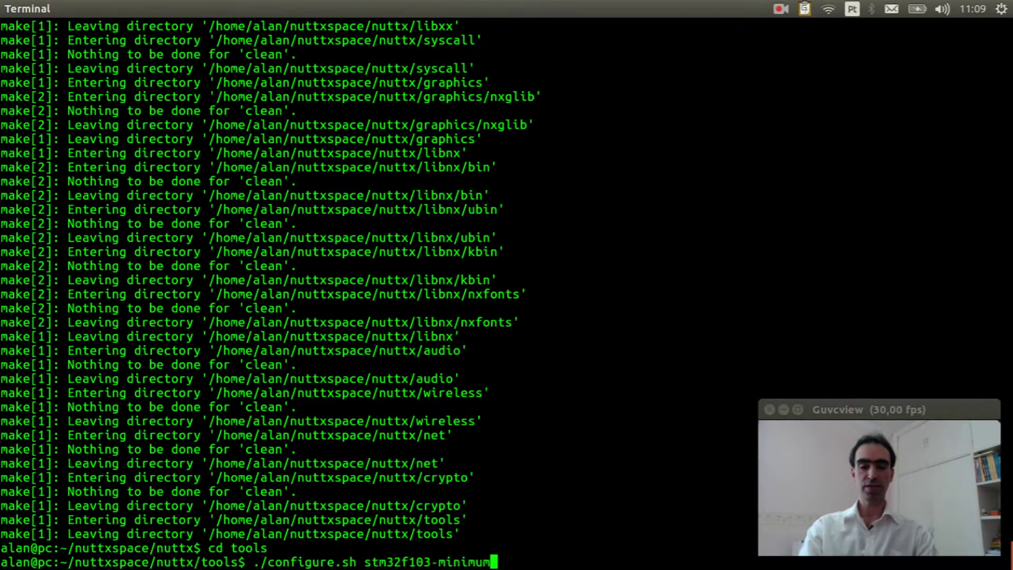
text(/nsh)
key(Return)
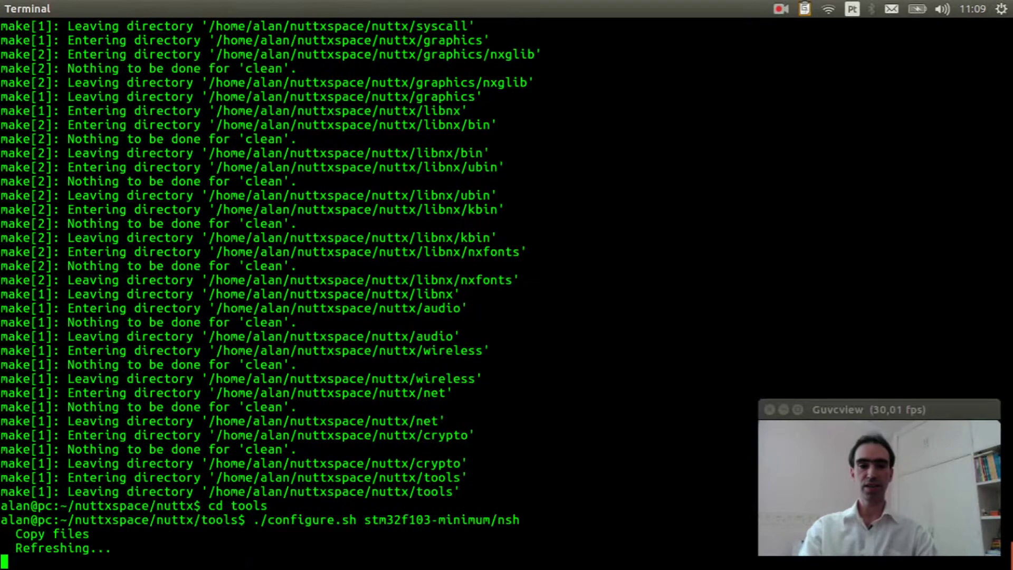
text(cd )
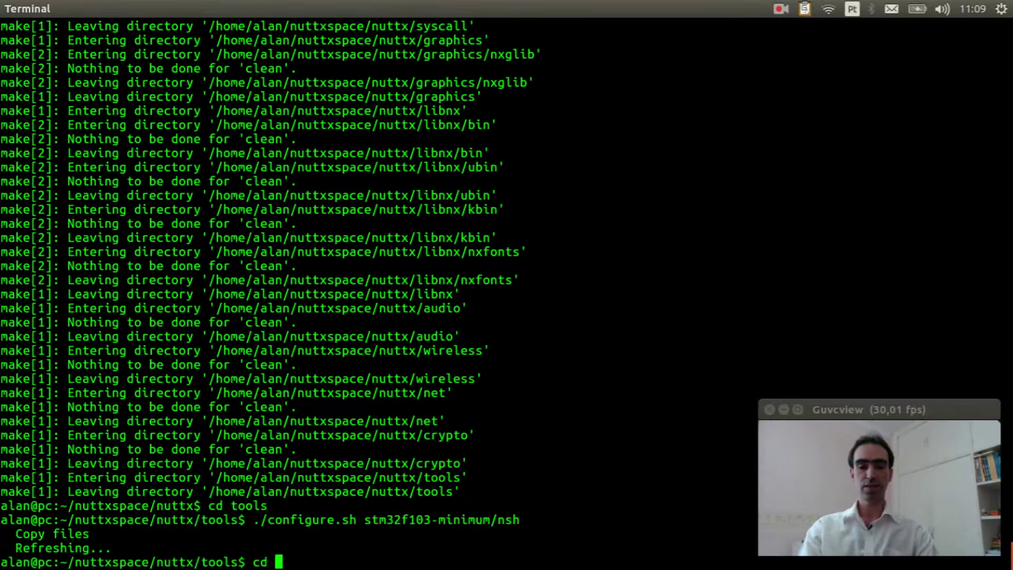
text(..)
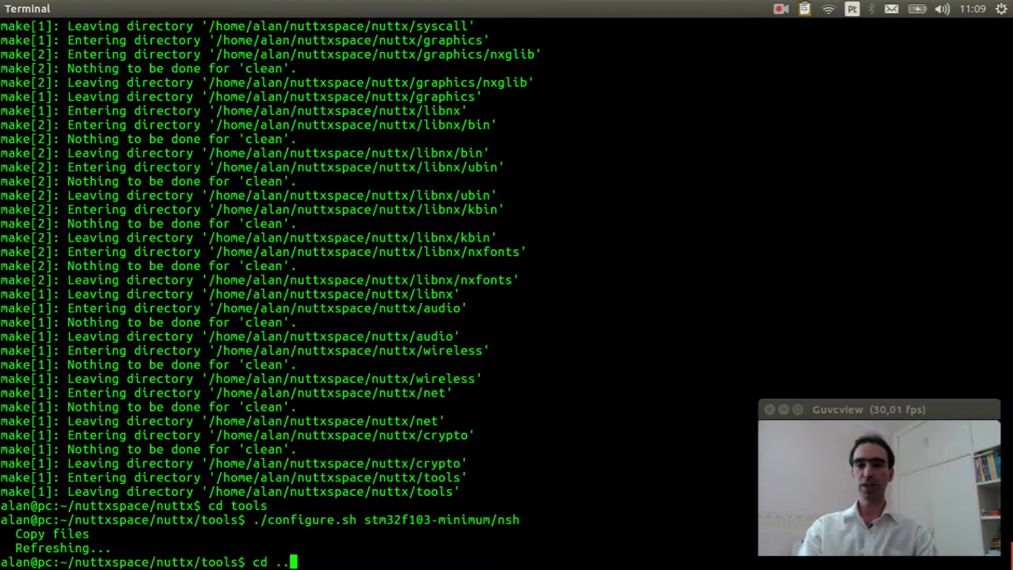
key(Return)
text(make menuconfig)
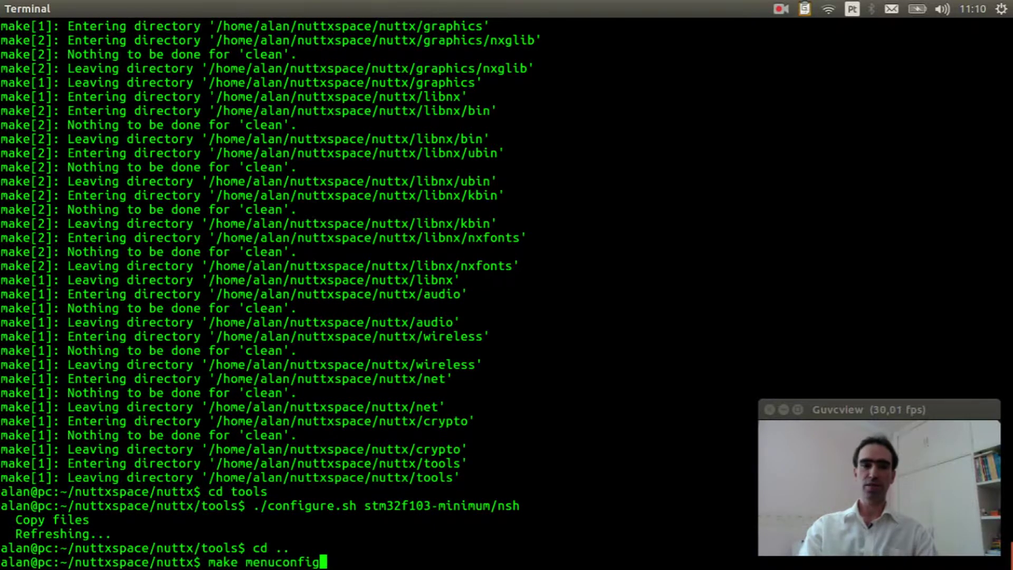
- Launch make menuconfig and open the System Type settings
key(Return)
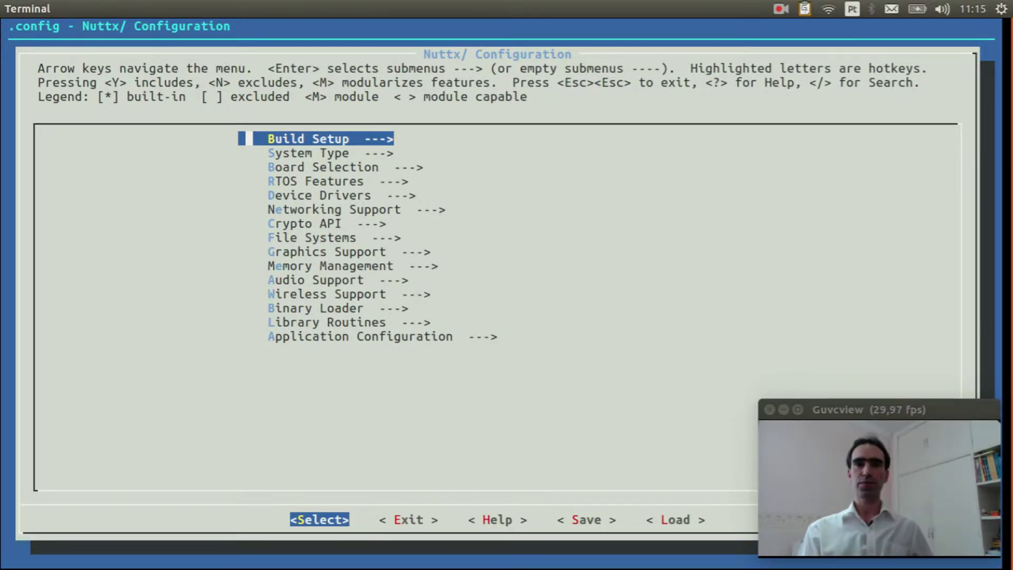
key(Down)
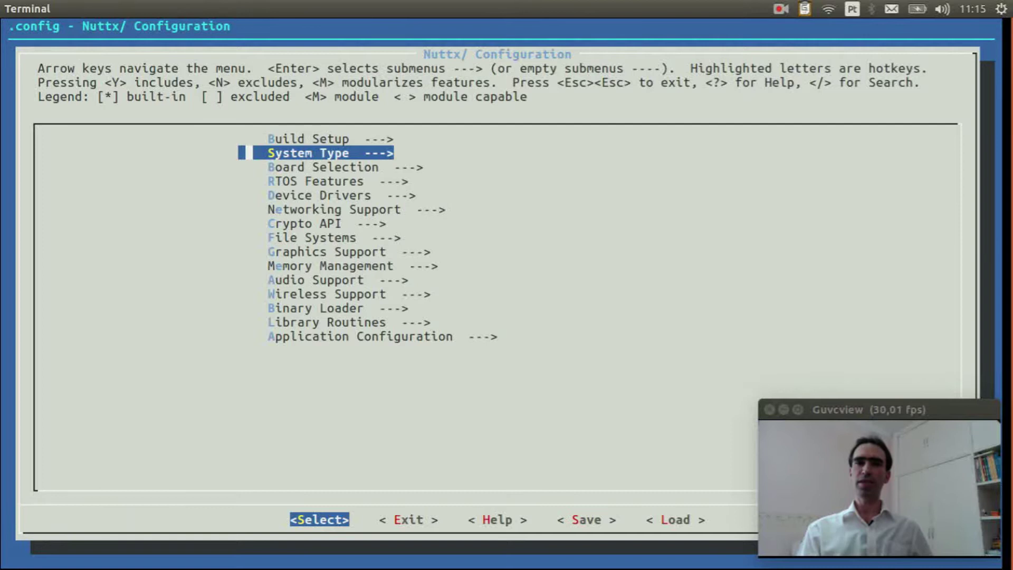
key(Return)
key(Down)
key(Down)
key(Down)
key(Down)
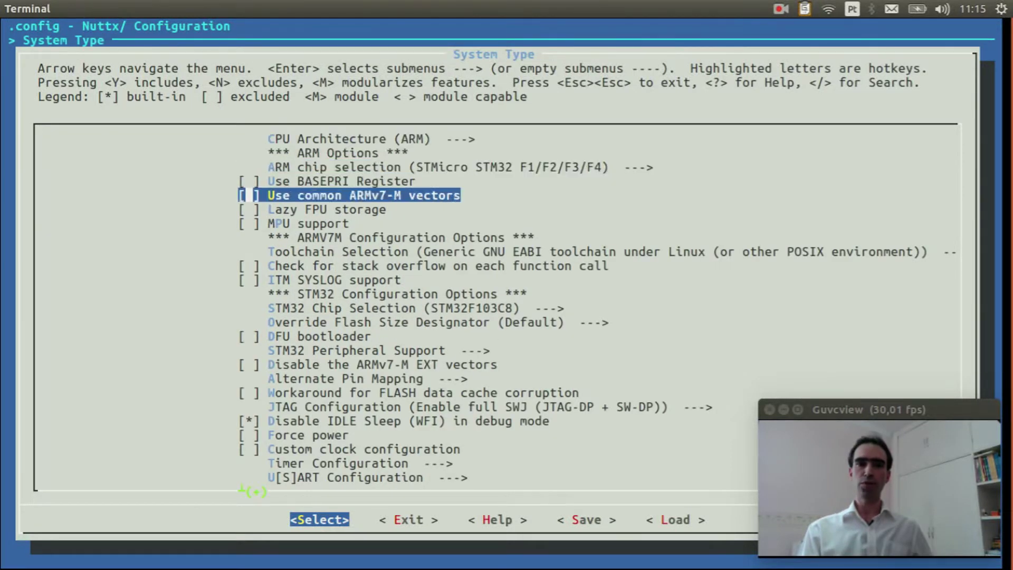
key(Down)
key(Down)
key(Down)
key(Down)
key(Down)
key(Down)
key(Down)
key(Down)
key(Down)
key(Down)
key(Down)
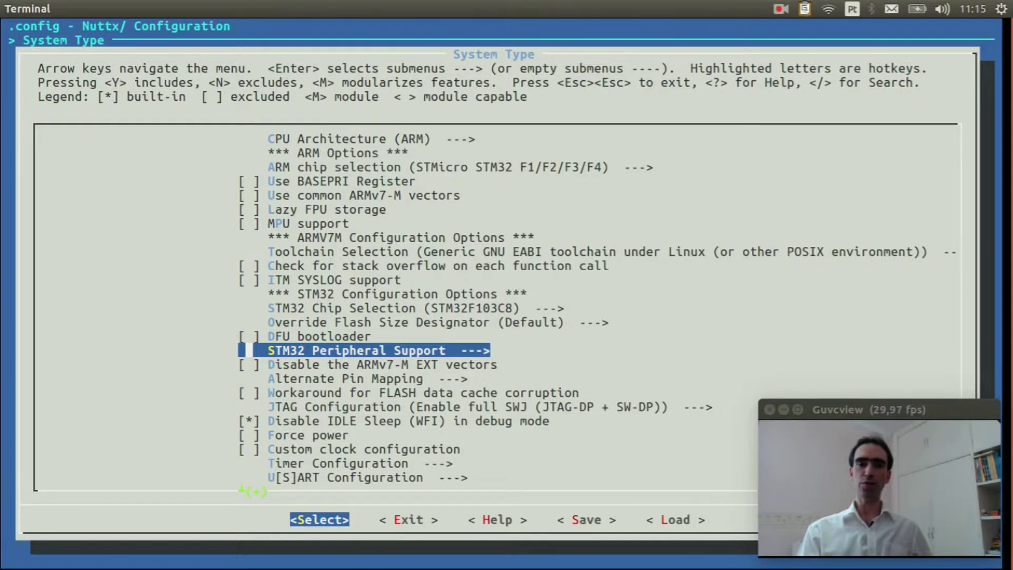
- Enable SPI1 under STM32 Peripheral Support and exit toward the main menu
key(Return)
key(Down)
key(Down)
key(Down)
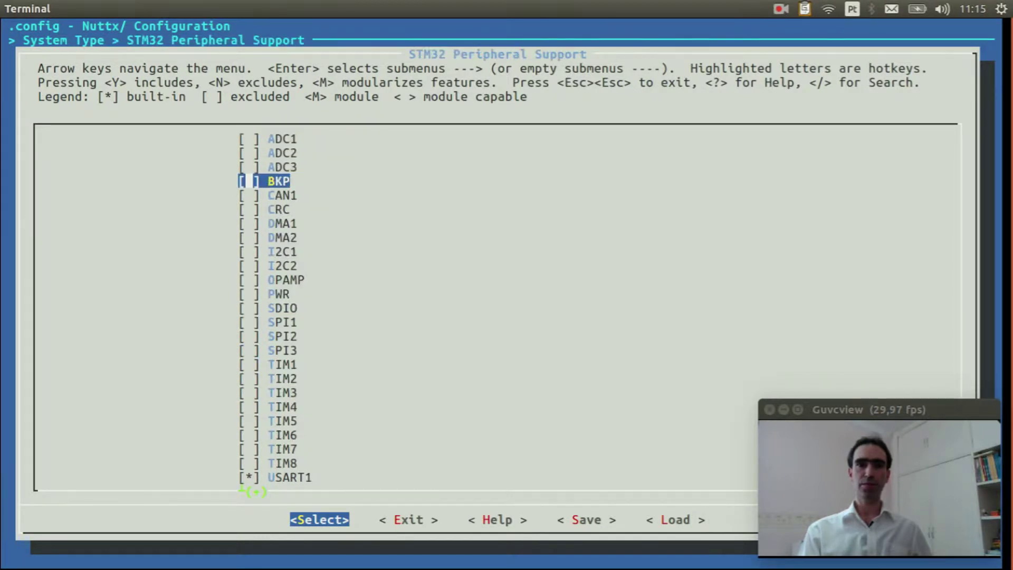
key(Down)
key(Down)
key(Down)
key(Down)
key(Down)
key(Down)
key(Down)
key(Down)
key(Down)
key(Down)
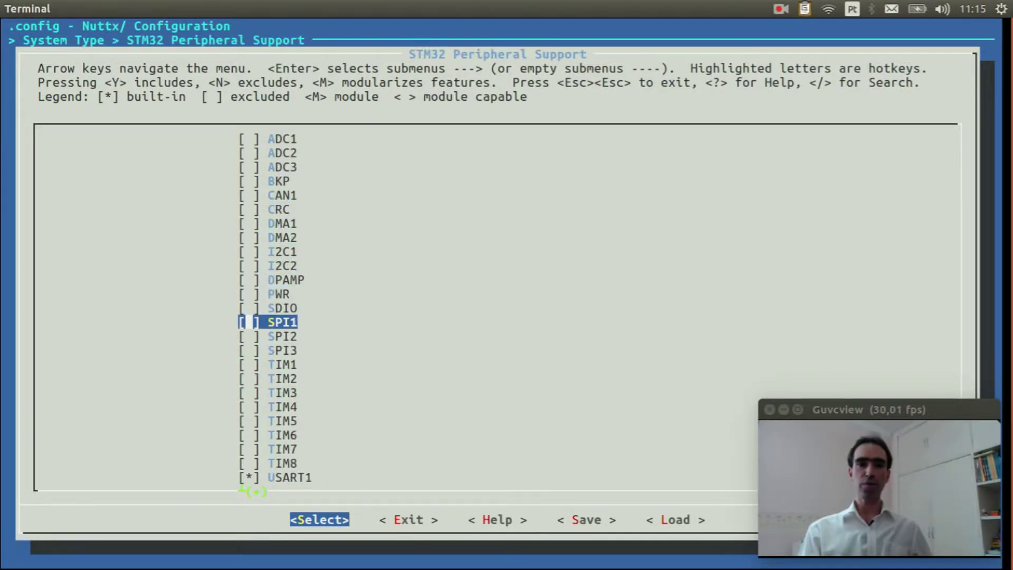
key(y)
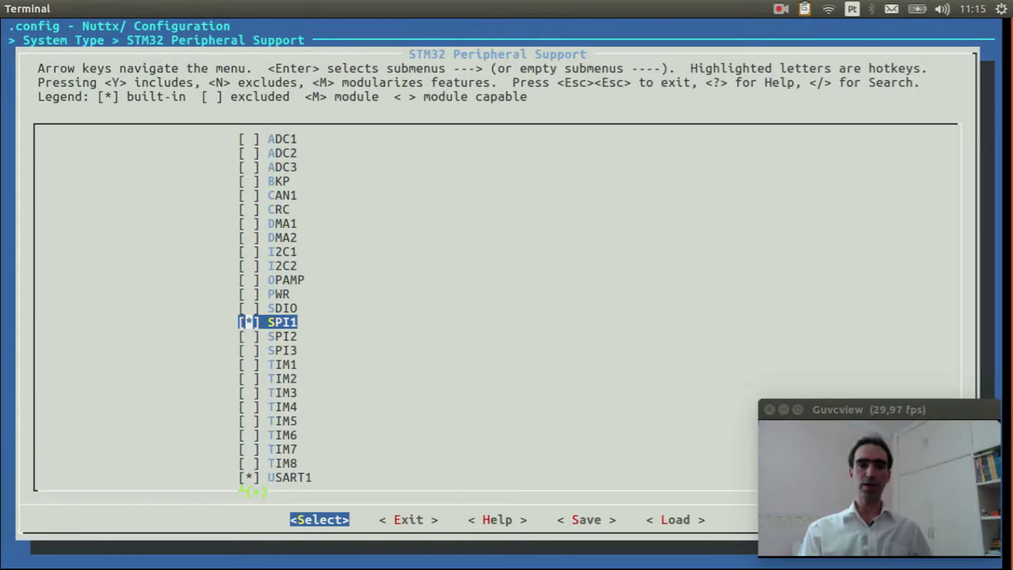
key(Right)
key(Return)
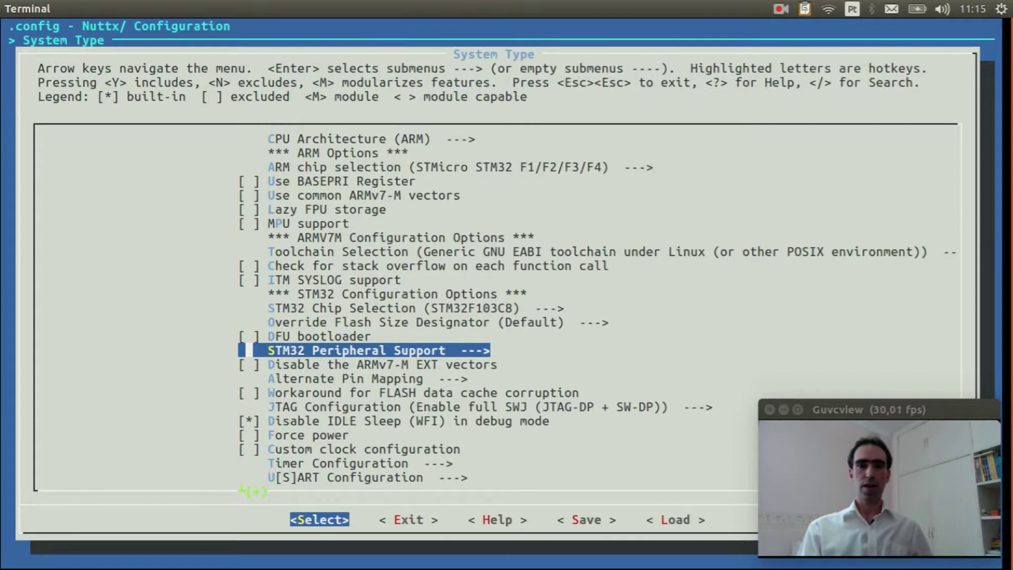
key(Right)
- Enable SPI CMD/DATA under Device Drivers > SPI Driver Support
key(Return)
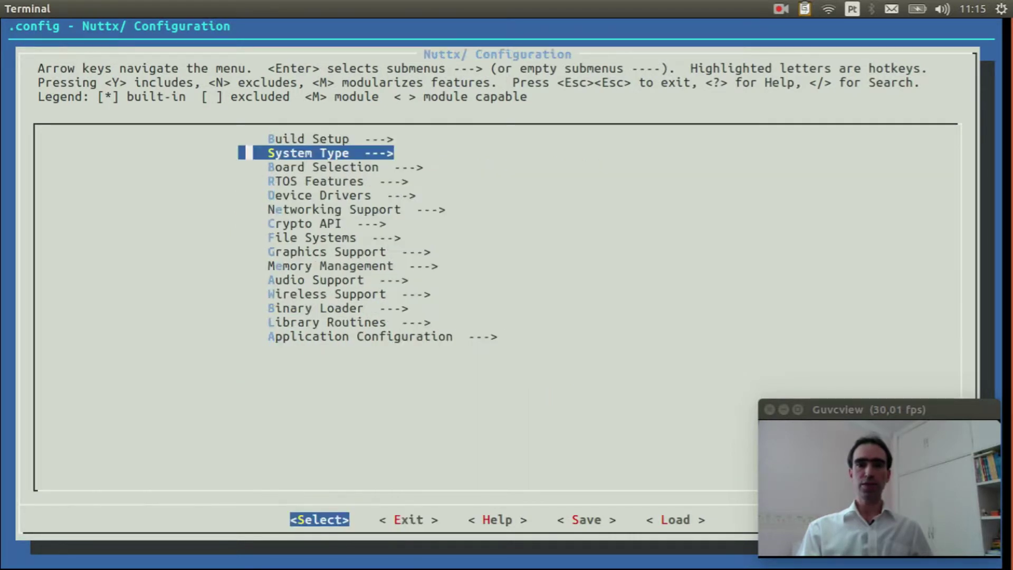
key(Down)
key(Down)
key(Down)
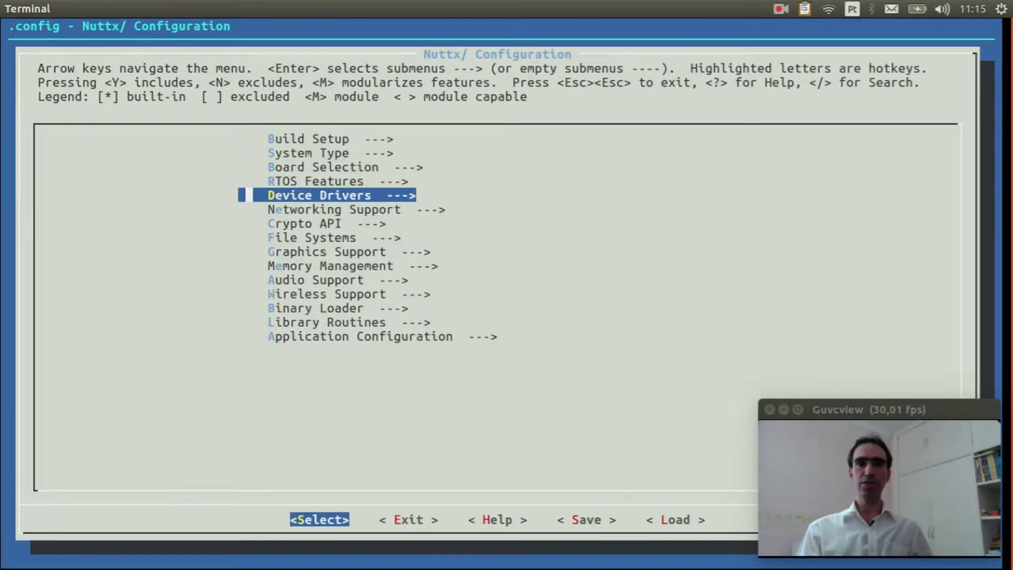
key(Return)
key(Down)
key(Down)
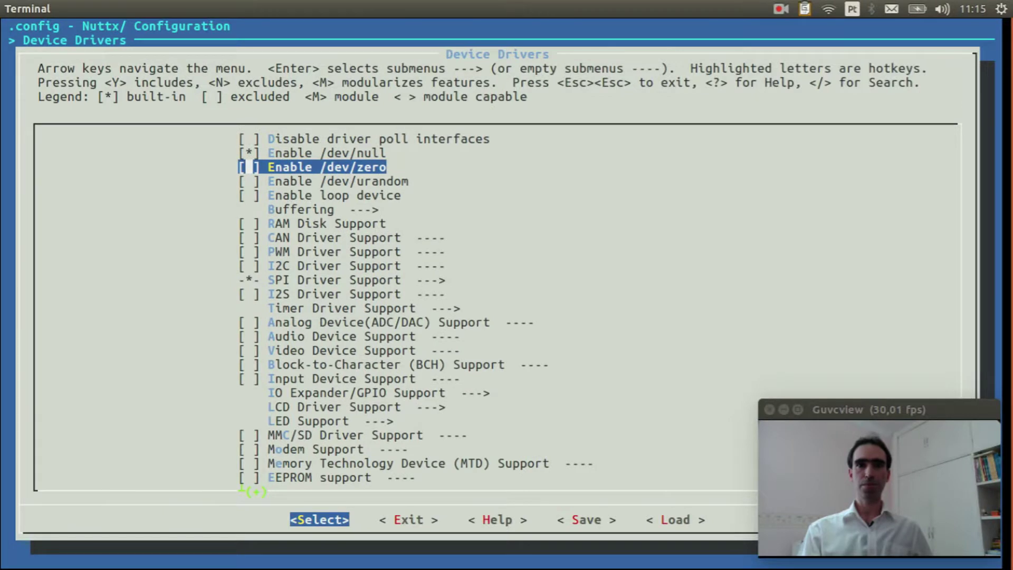
key(Down)
key(Down)
key(Down)
key(Down)
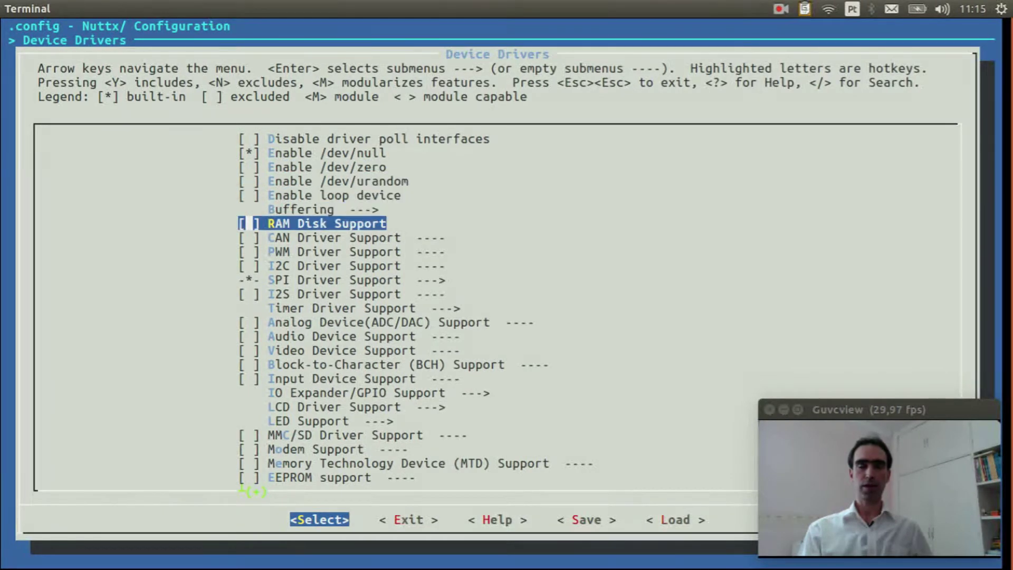
key(Down)
key(Down)
key(Down)
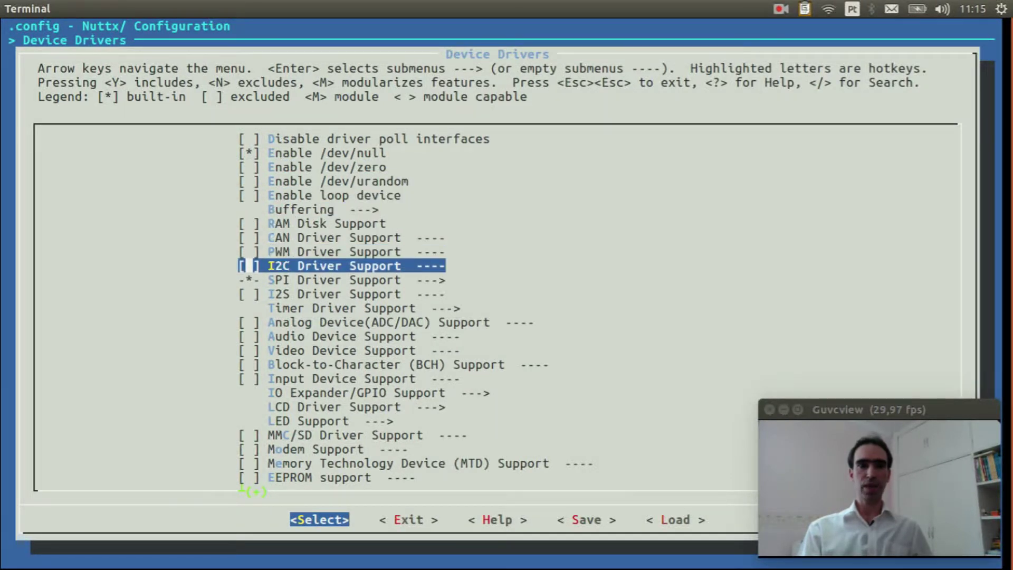
key(Down)
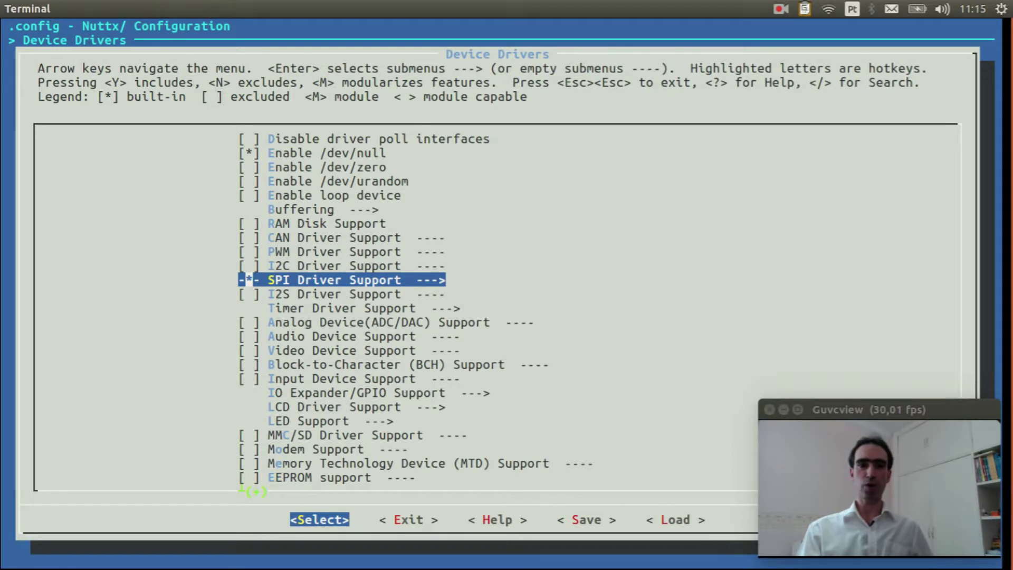
key(Return)
key(Down)
key(Down)
key(Down)
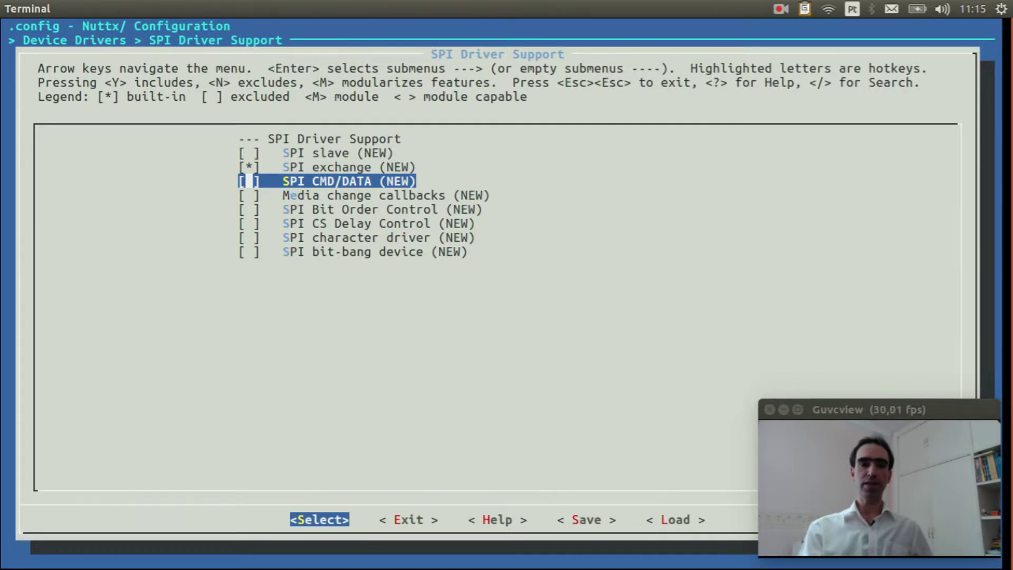
key(y)
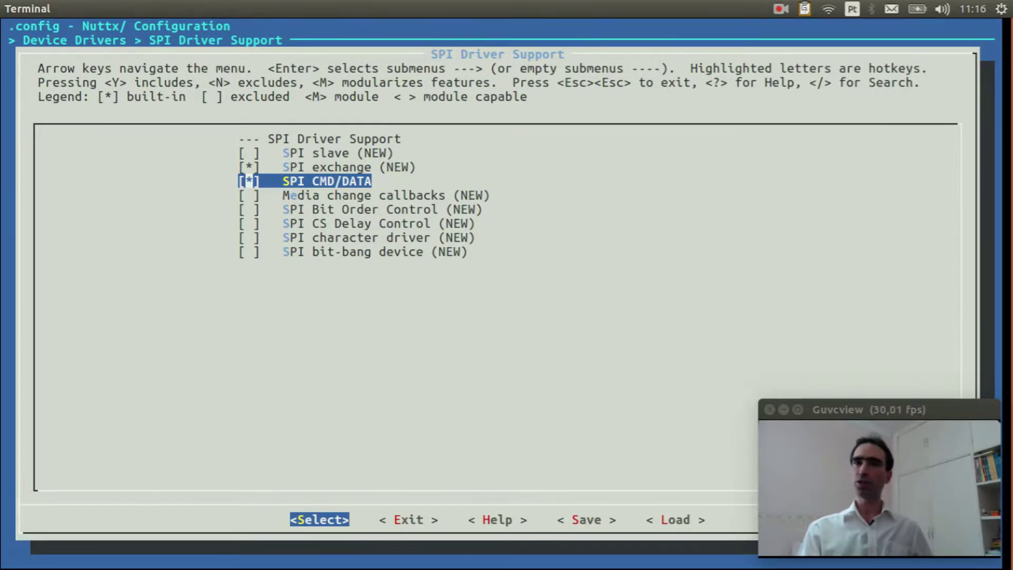
key(Right)
key(Return)
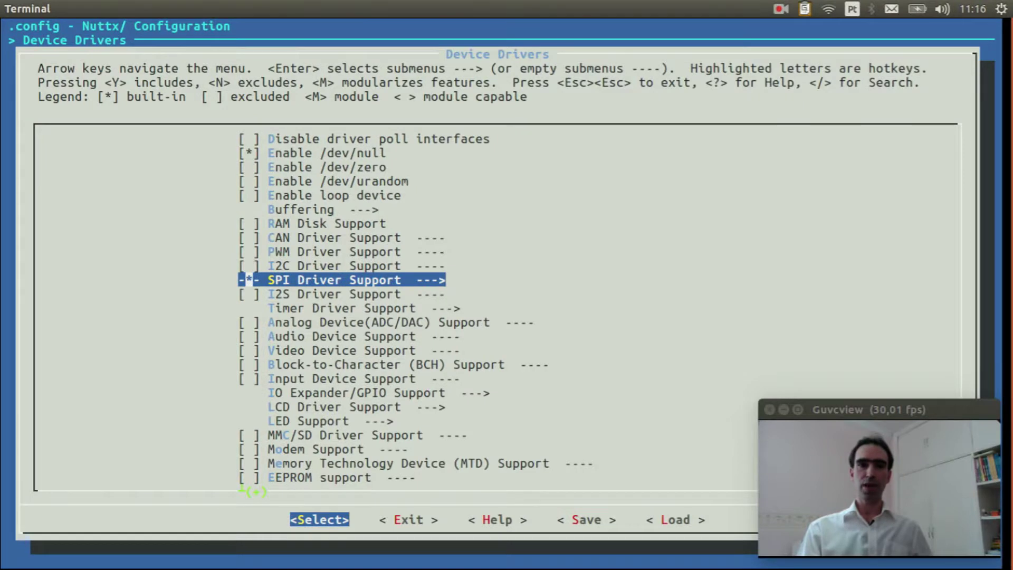
- Enable Graphic LCD Driver Support under LCD Driver Support
key(Down)
key(Down)
key(Down)
key(Down)
key(Down)
key(Down)
key(Down)
key(Down)
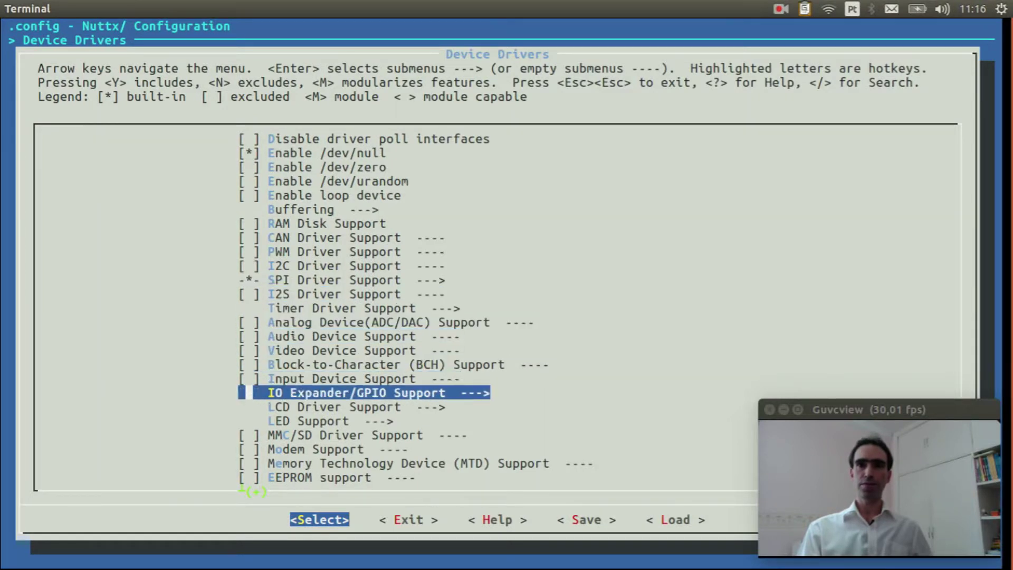
key(Down)
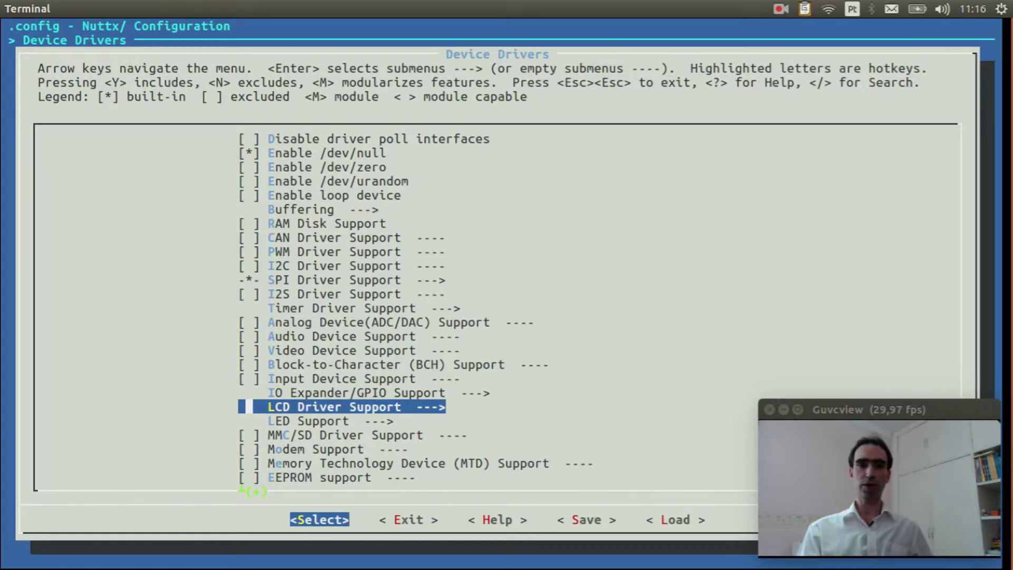
key(Return)
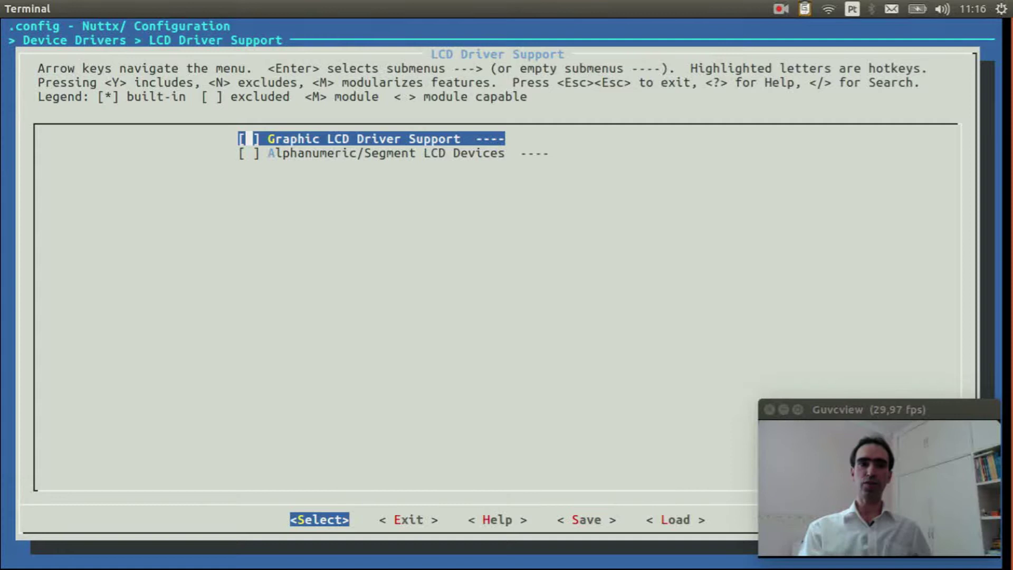
key(y)
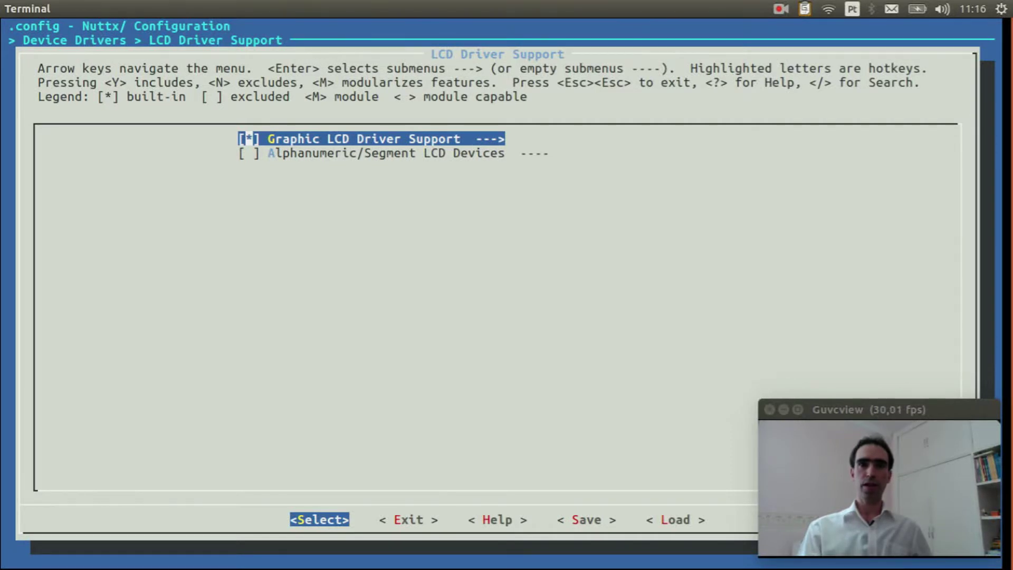
- Enable the Nokia 5110 (Philips PCD8544) LCD driver and back out to Device Drivers
key(Return)
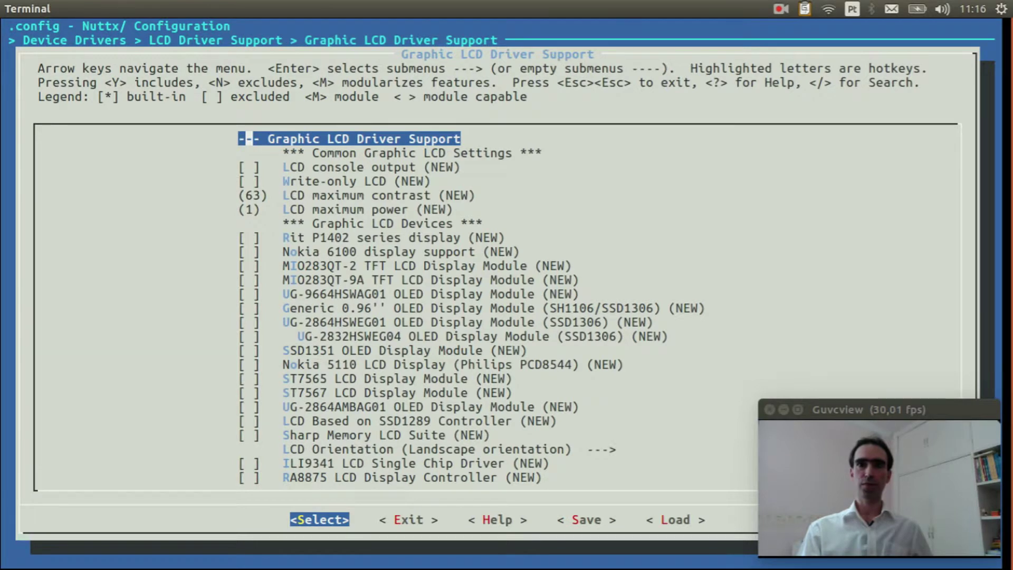
key(Down)
key(Down)
key(Down)
key(Down)
key(Down)
key(Down)
key(Down)
key(Down)
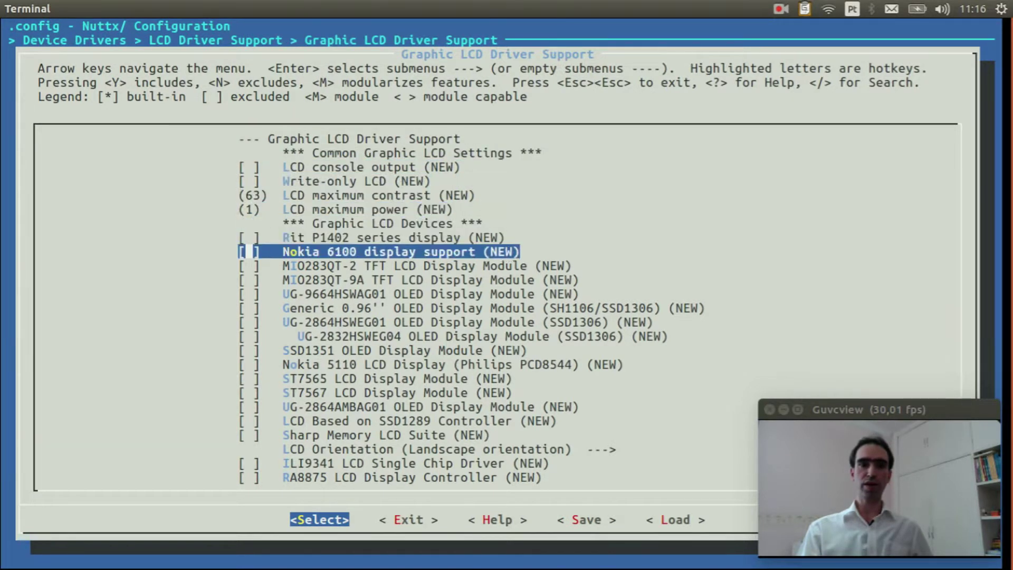
key(Down)
key(Down)
key(Down)
key(Down)
key(Down)
key(Down)
key(Down)
key(Down)
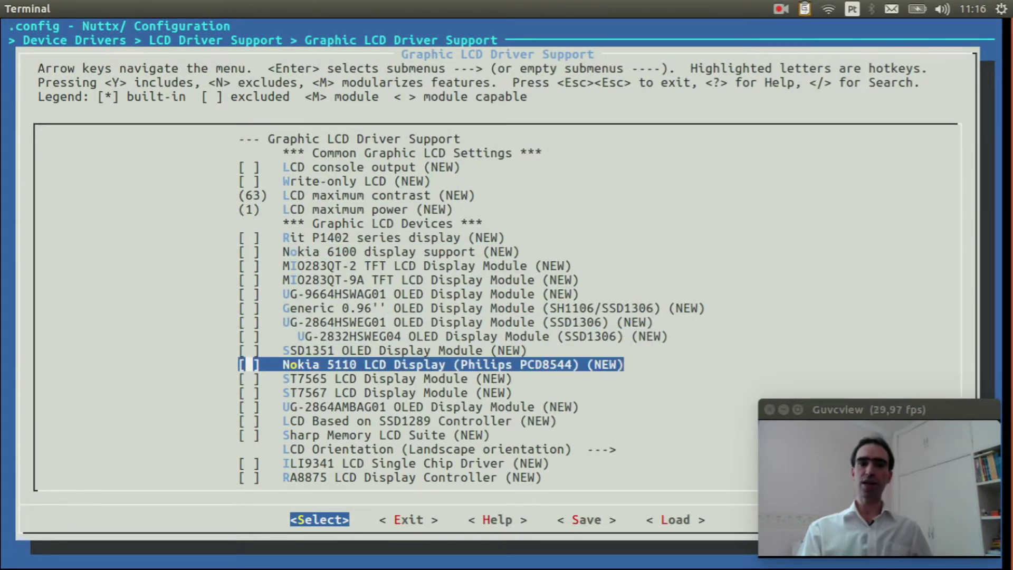
key(y)
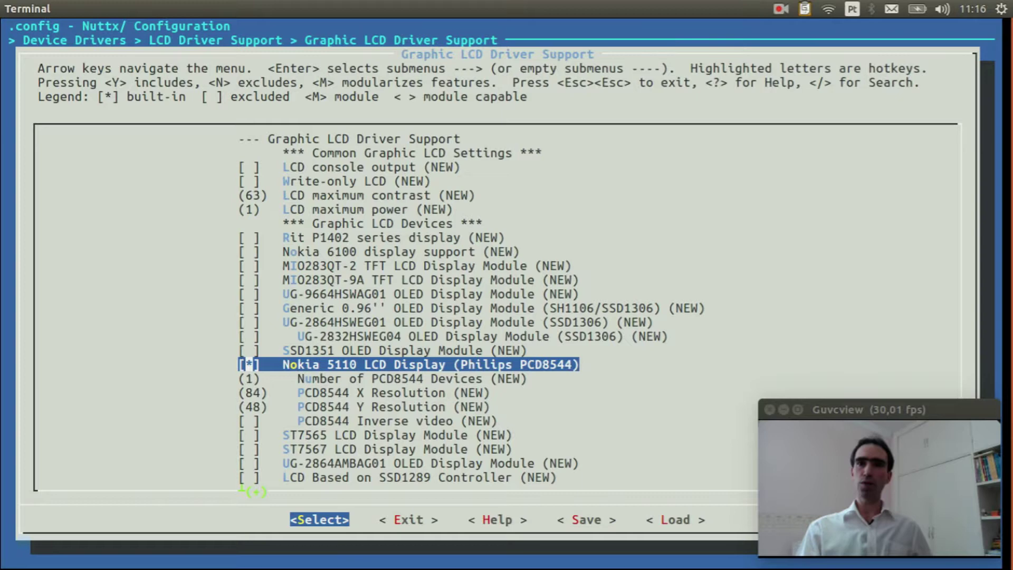
key(Right)
key(Return)
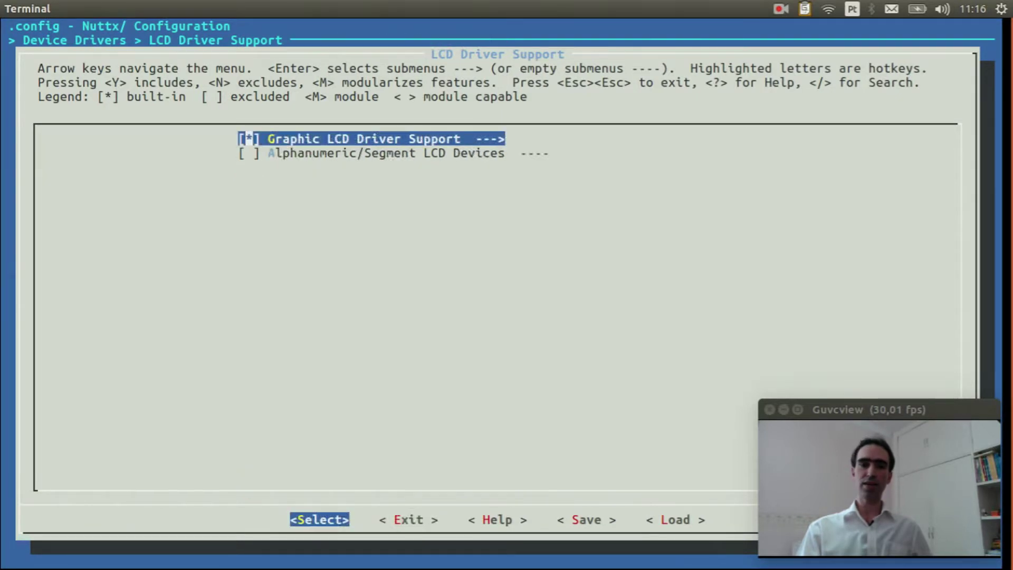
key(Right)
key(Return)
key(Right)
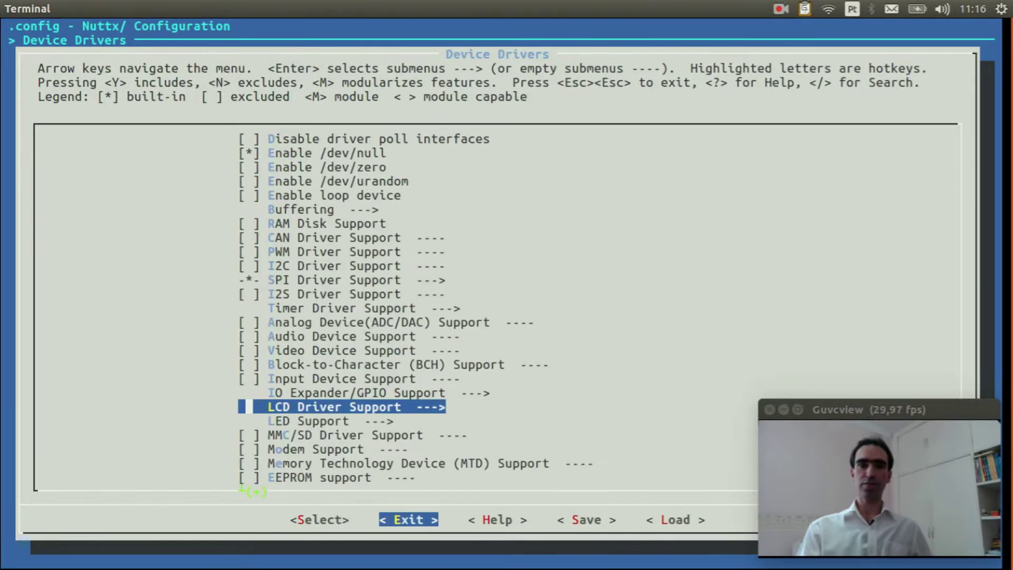
- From the main menu, enable NX Graphics under Graphics Support
key(Return)
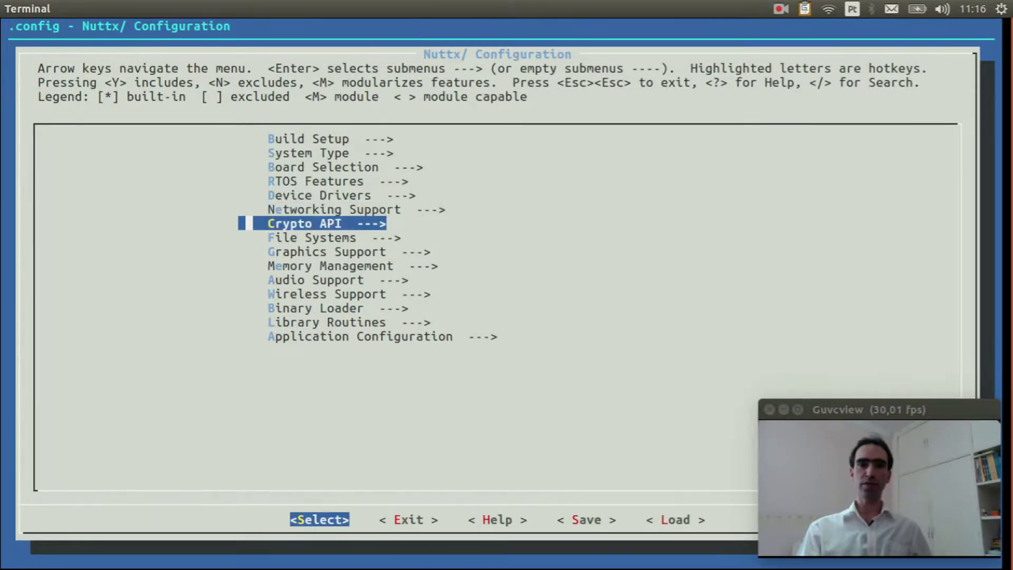
key(Down)
key(Down)
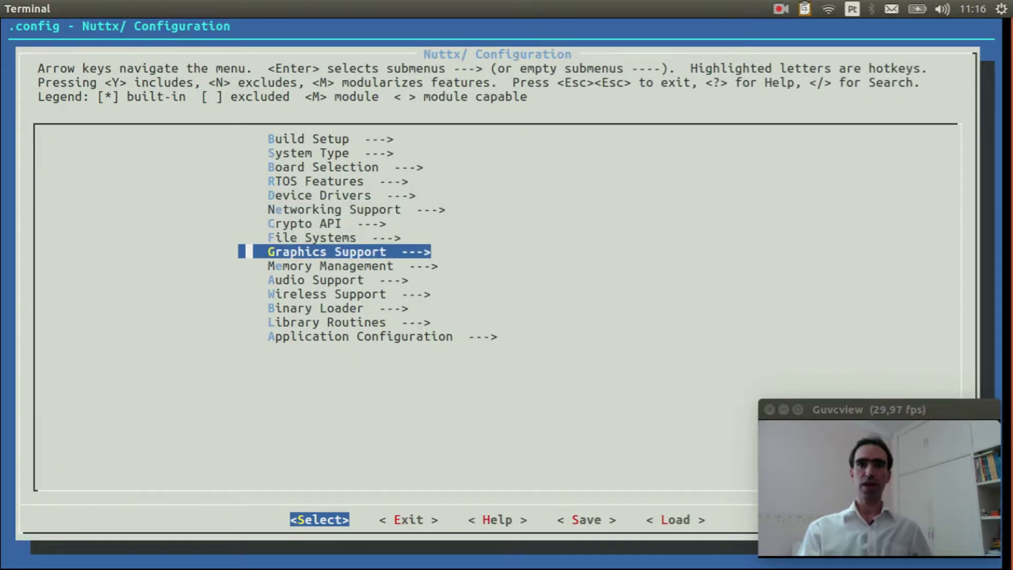
key(Return)
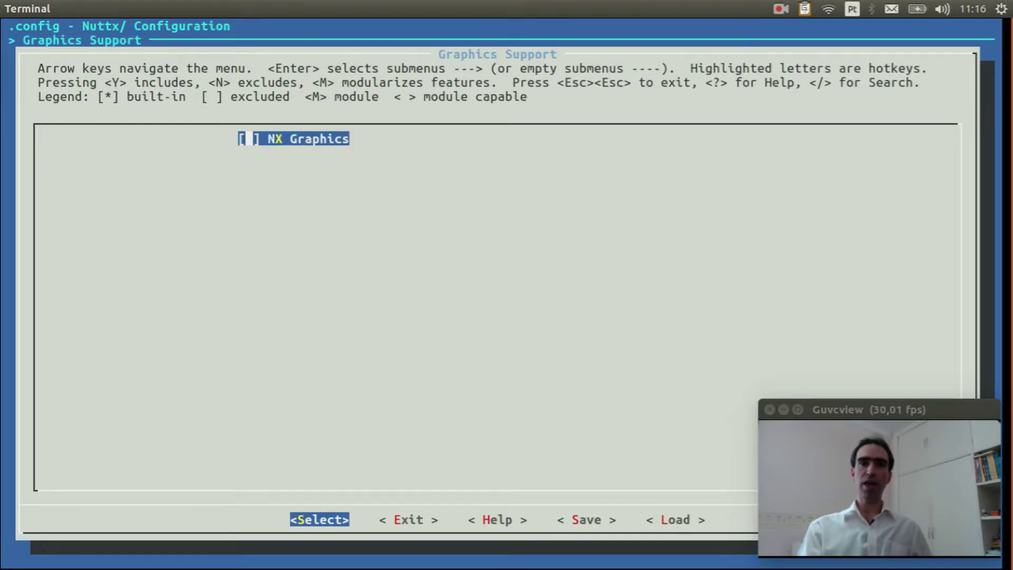
key(y)
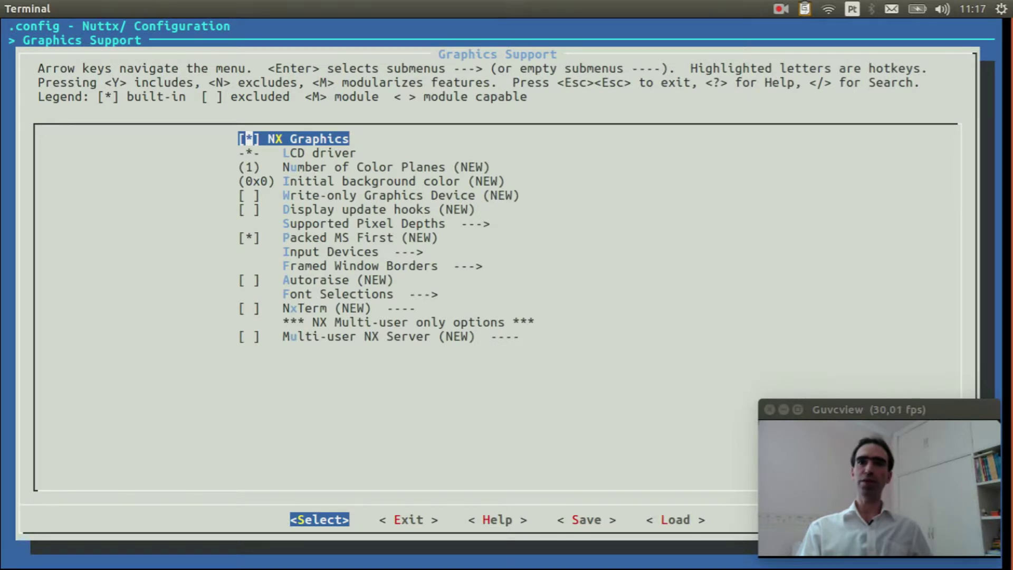
key(Down)
key(Down)
key(Down)
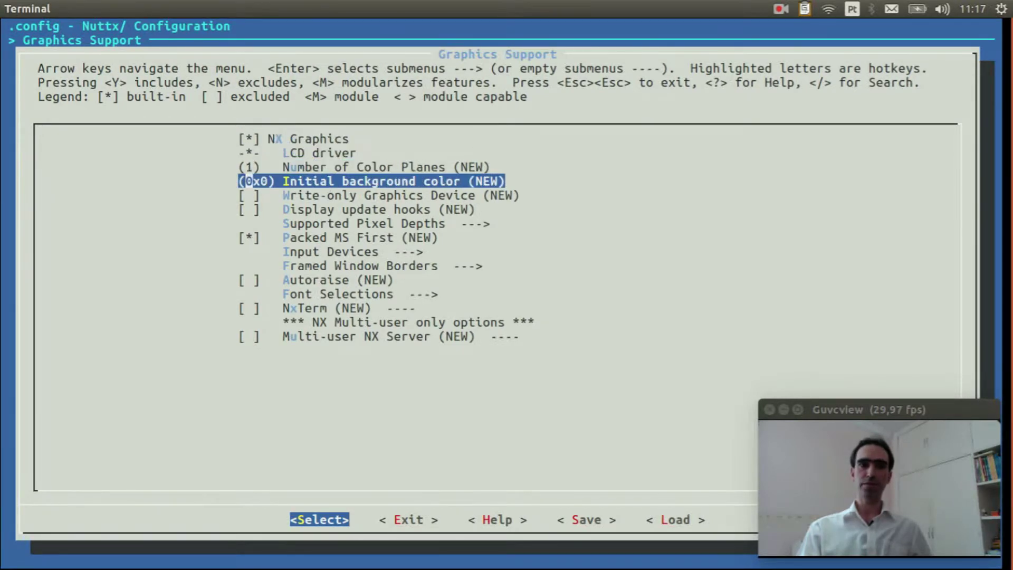
key(Down)
key(Down)
key(Down)
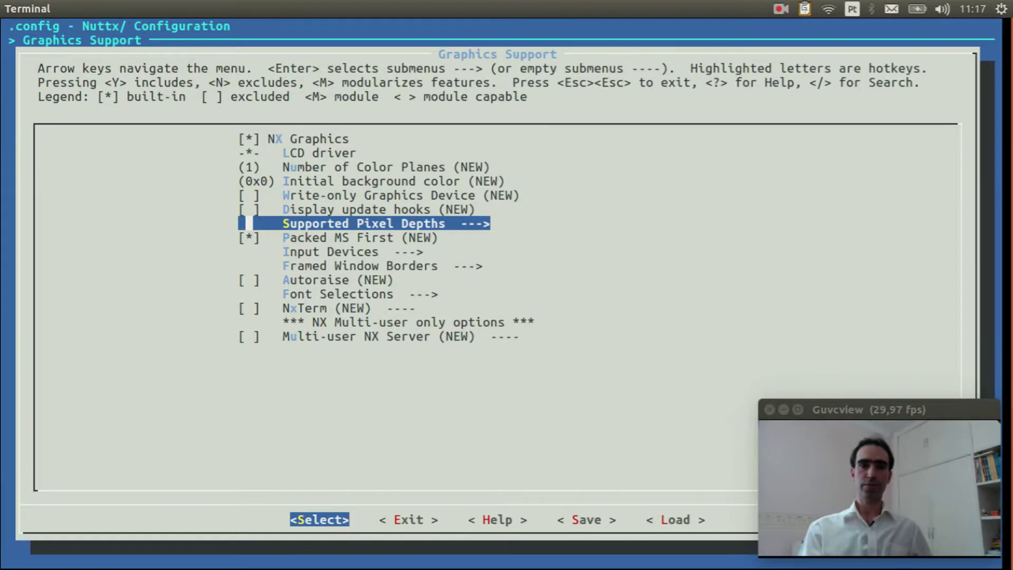
key(Return)
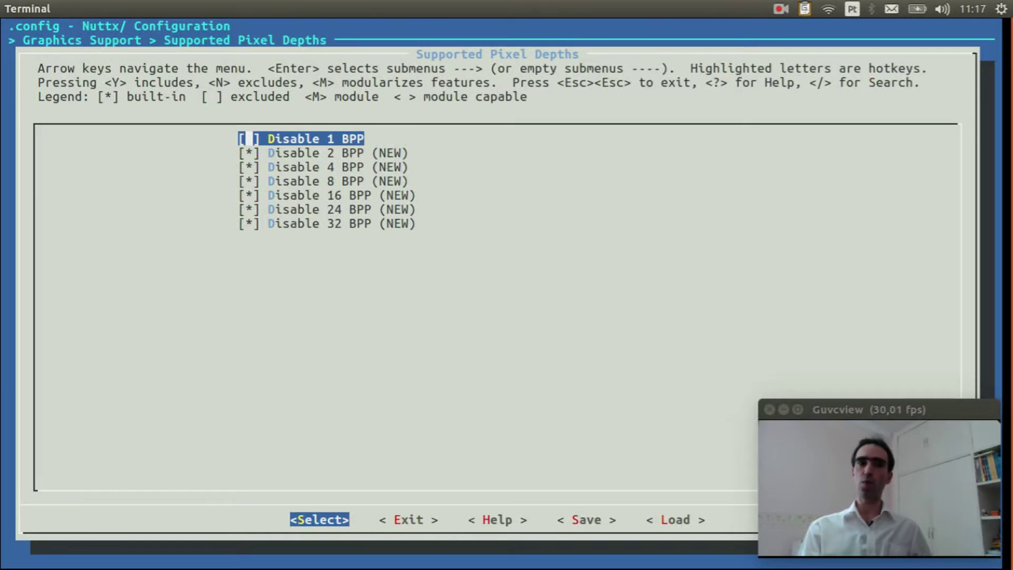
key(Right)
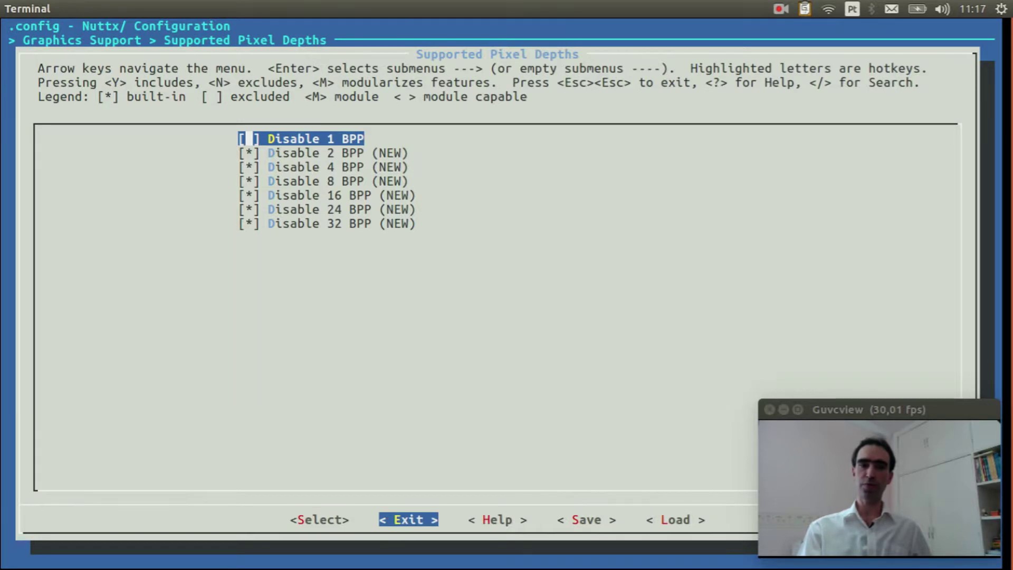
key(Return)
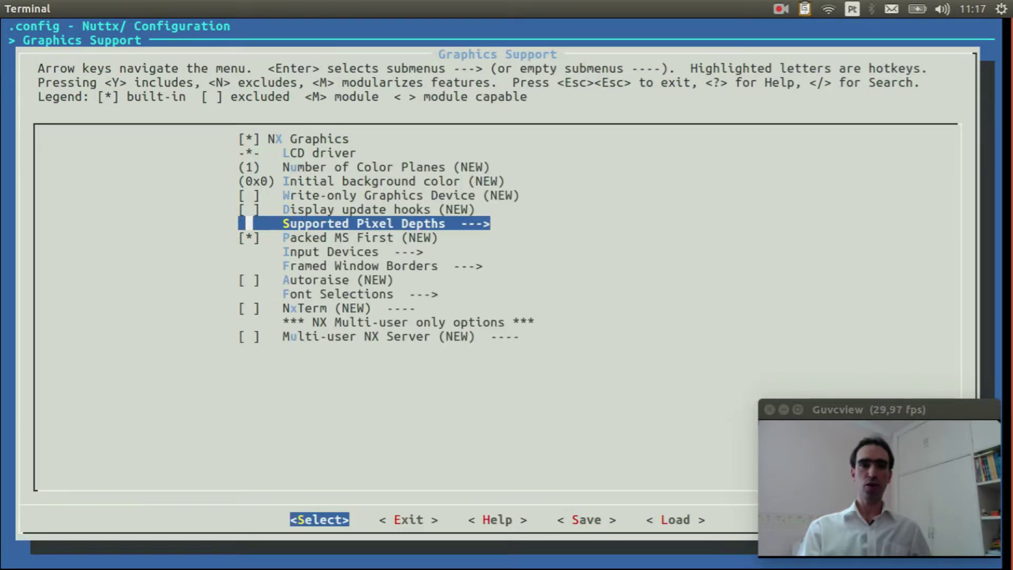
- Enable the Mono 5x8 font in Font Selections and return to the main menu
key(Down)
key(Down)
key(Down)
key(Down)
key(Down)
key(Return)
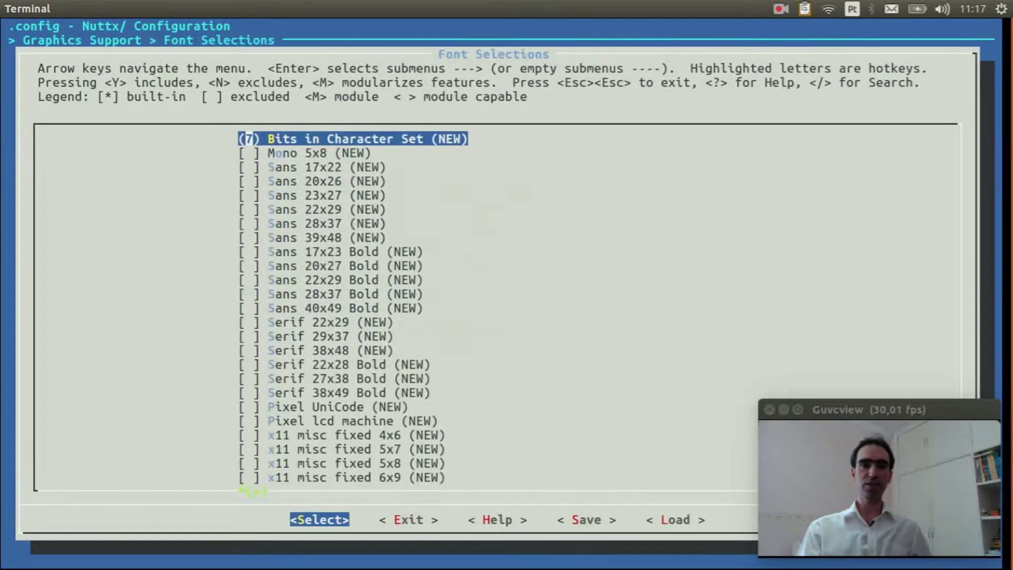
key(Down)
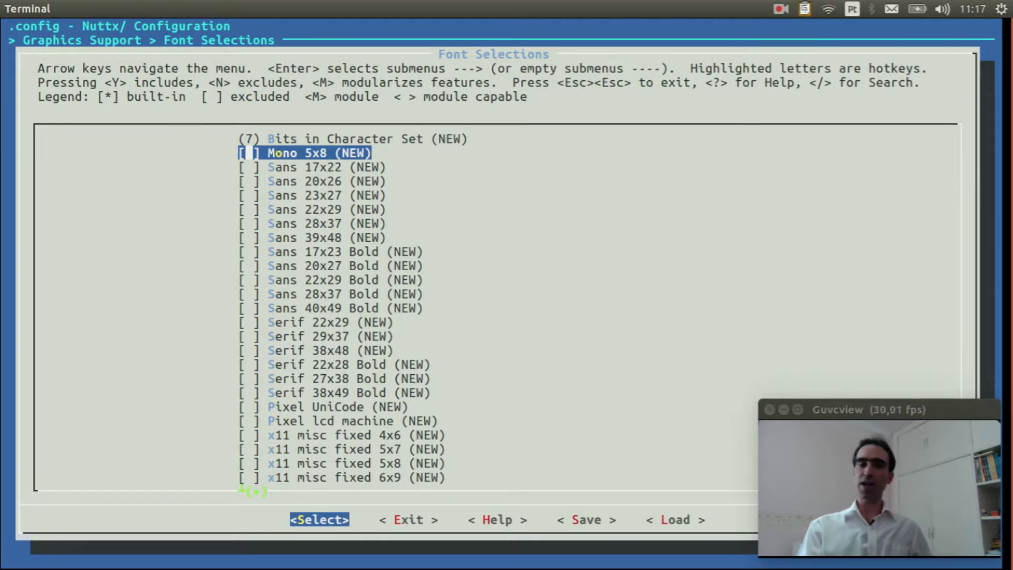
key(Right)
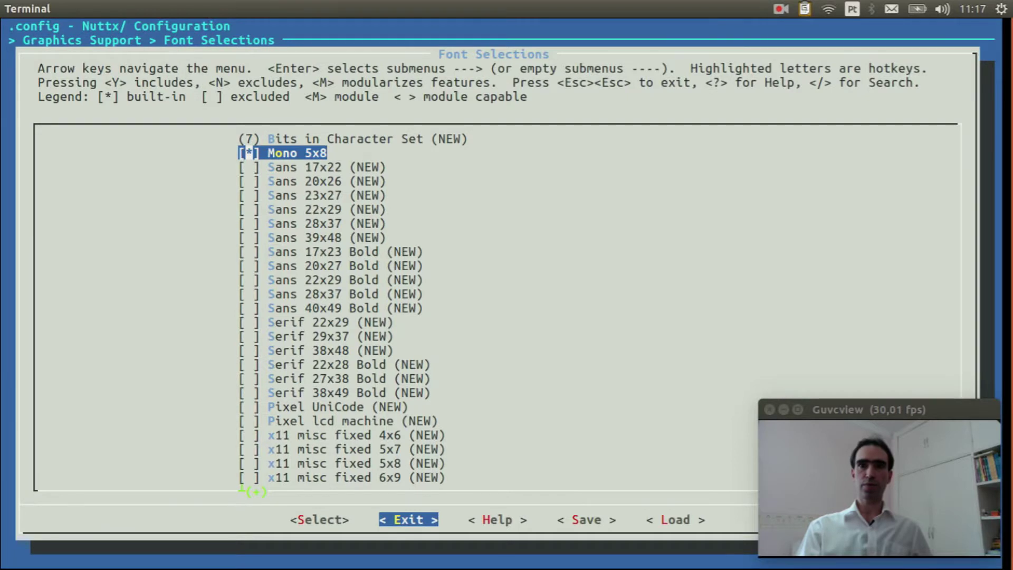
key(Return)
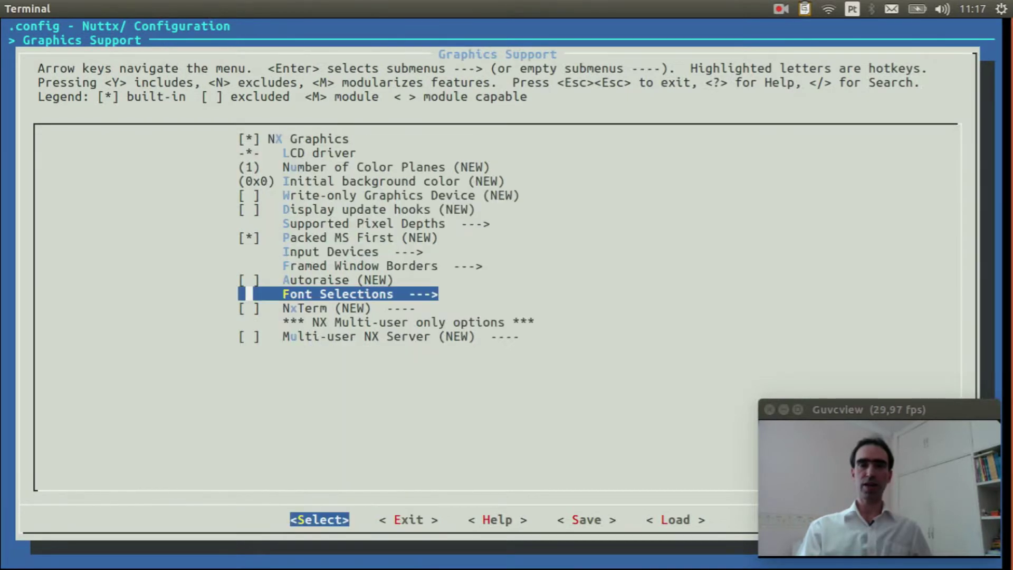
key(Right)
- Enable the NX graphics "Hello, World!" example under Application Configuration > Examples
key(Return)
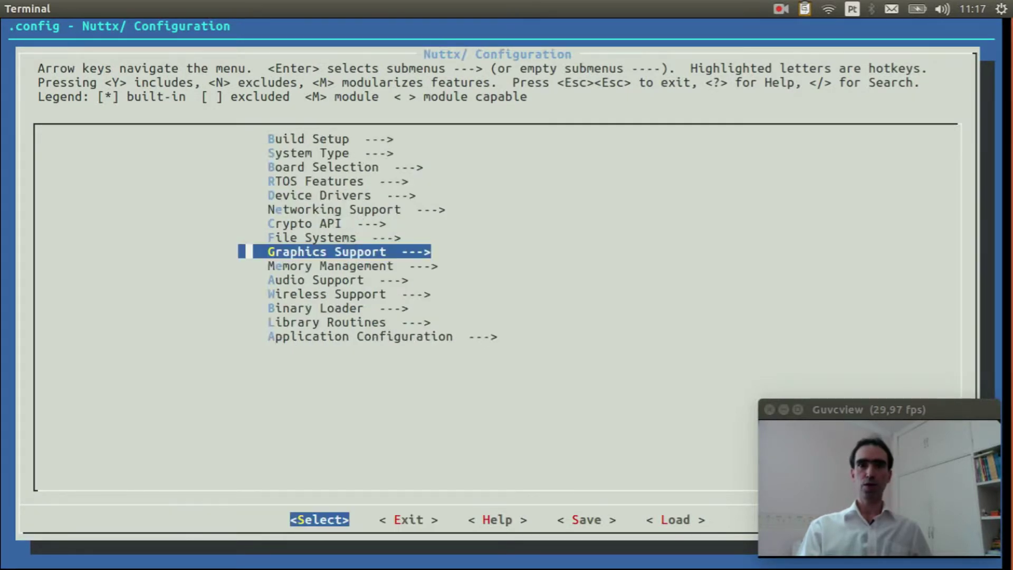
key(Down)
key(Down)
key(Down)
key(Down)
key(Down)
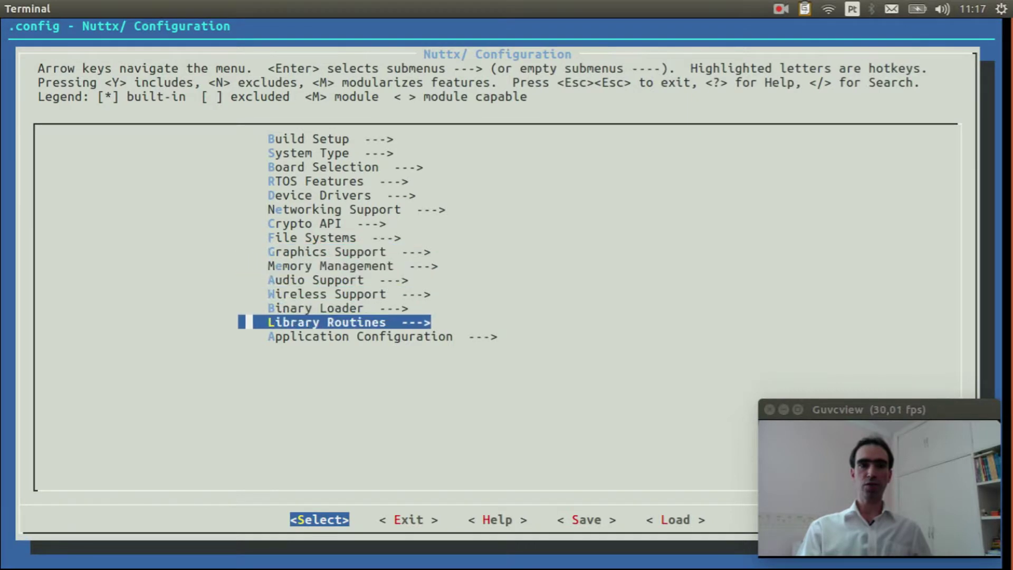
key(Down)
key(Return)
key(Down)
key(Down)
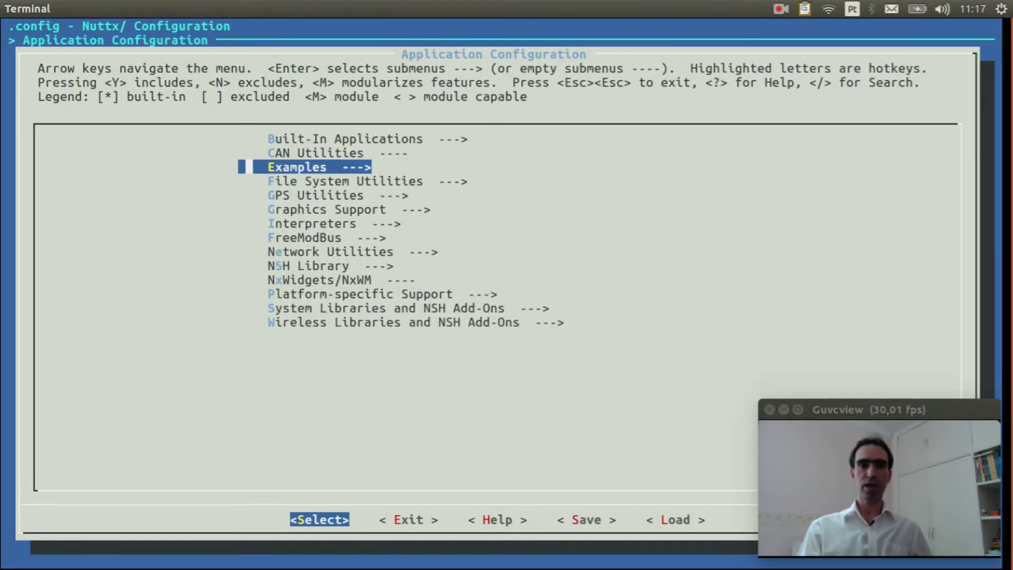
key(Return)
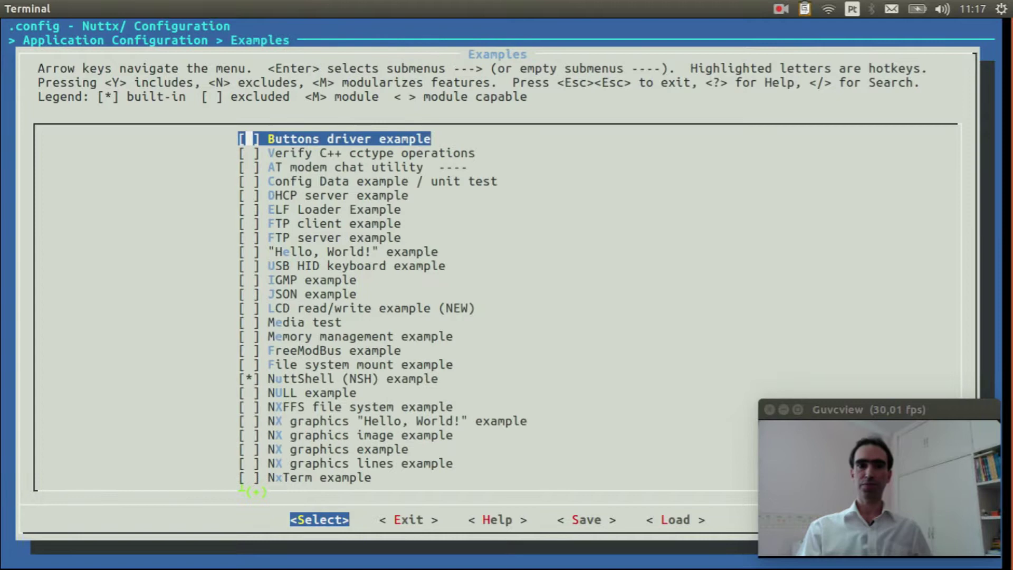
key(Down)
key(Down)
key(Down)
key(Down)
key(Down)
key(Down)
key(Down)
key(Down)
key(Down)
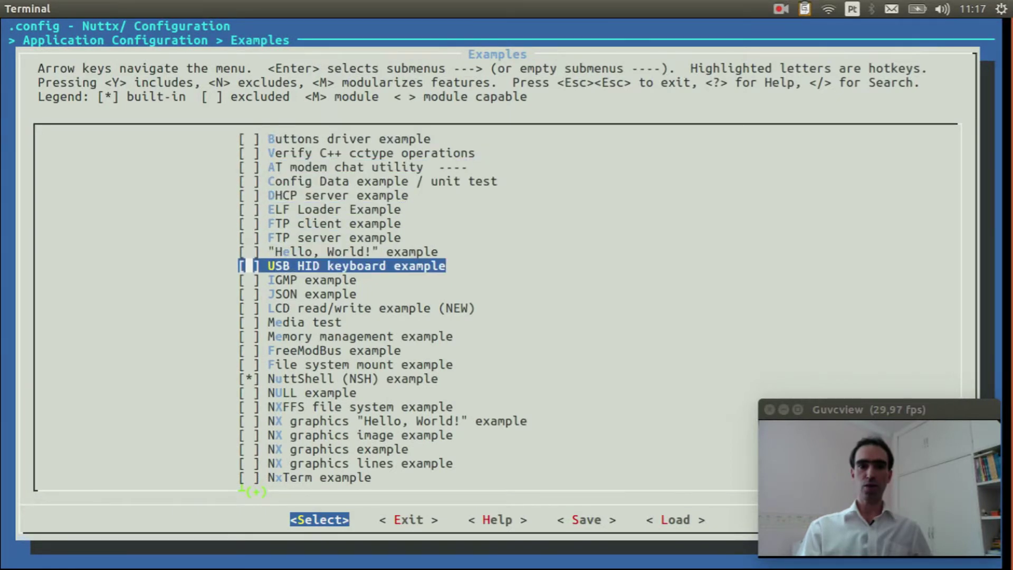
key(Down)
key(Down)
key(Down)
key(Down)
key(Down)
key(Down)
key(Down)
key(Down)
key(Down)
key(Down)
key(Down)
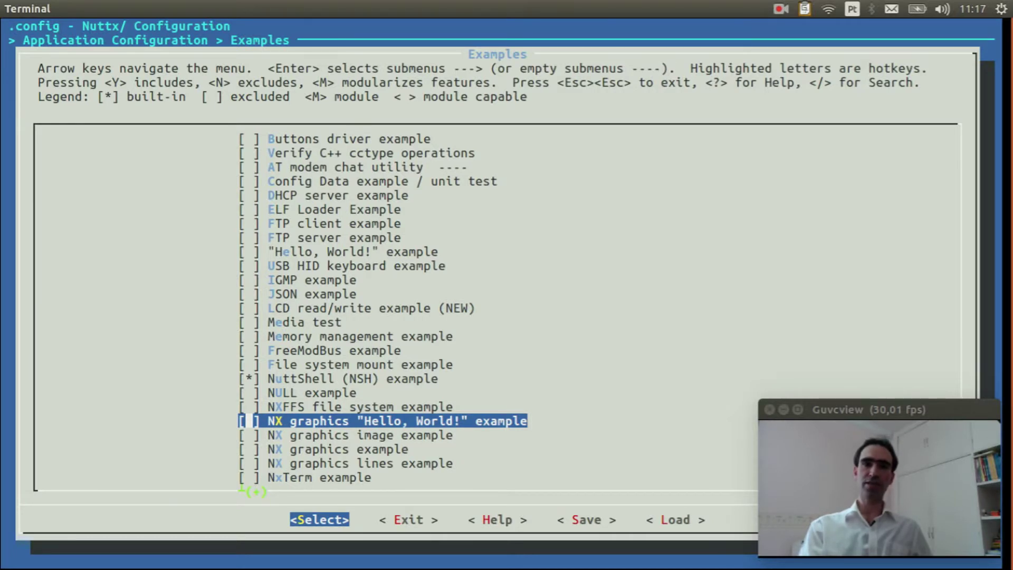
key(y)
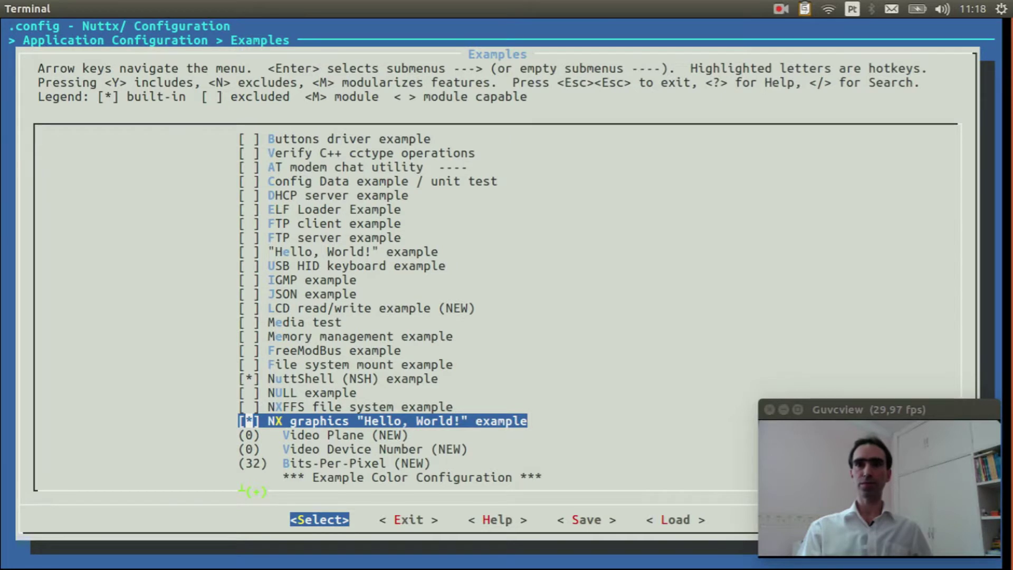
- Set the example's Bits-Per-Pixel to 1 and return to Application Configuration
key(Down)
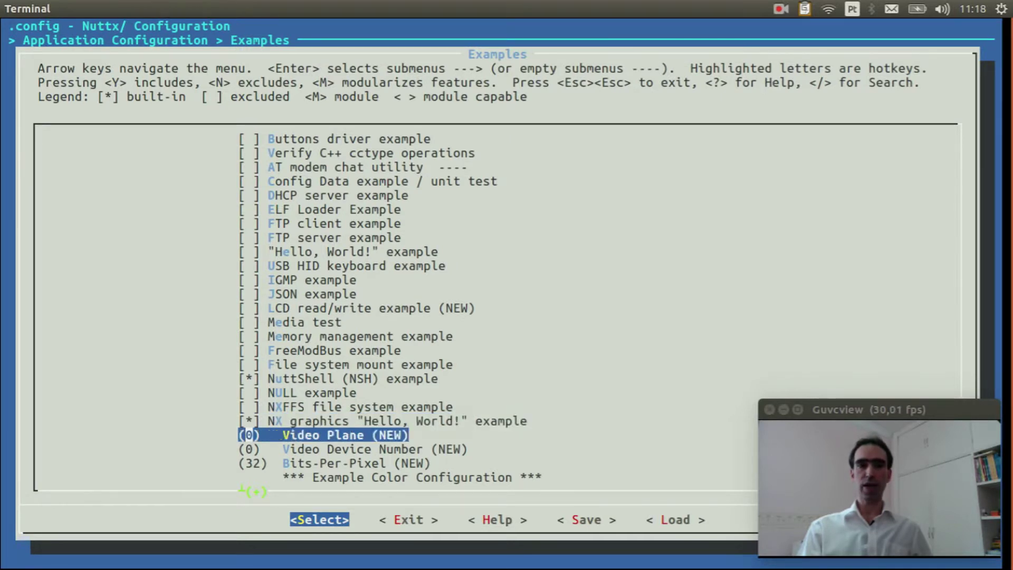
key(Down)
key(Down)
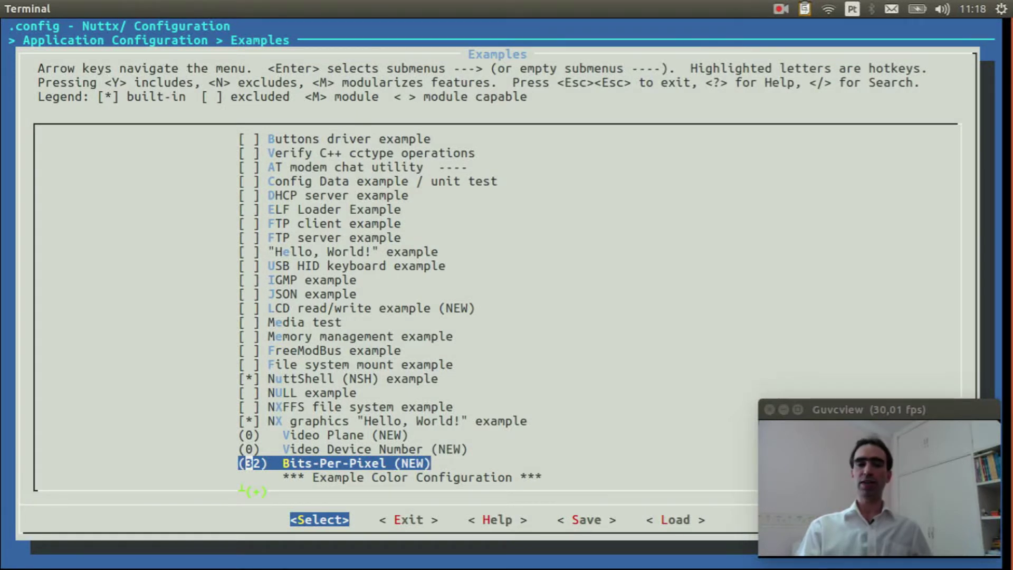
key(Return)
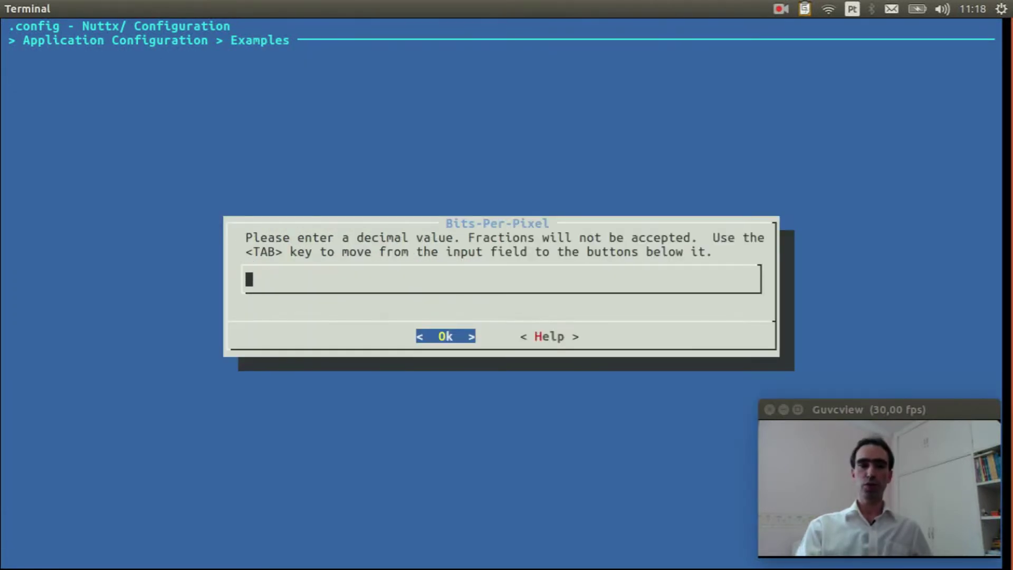
text(1)
key(Return)
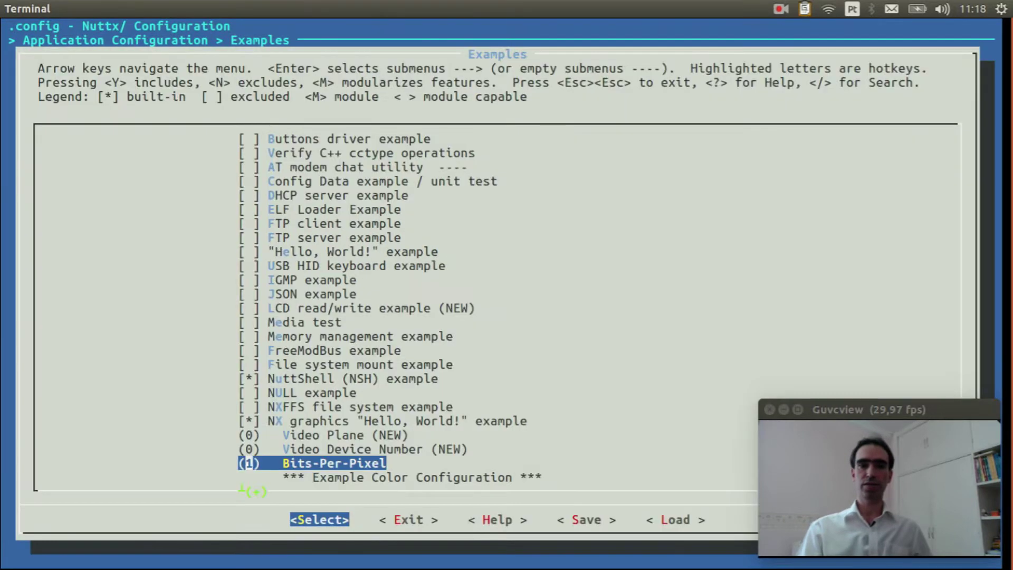
key(Right)
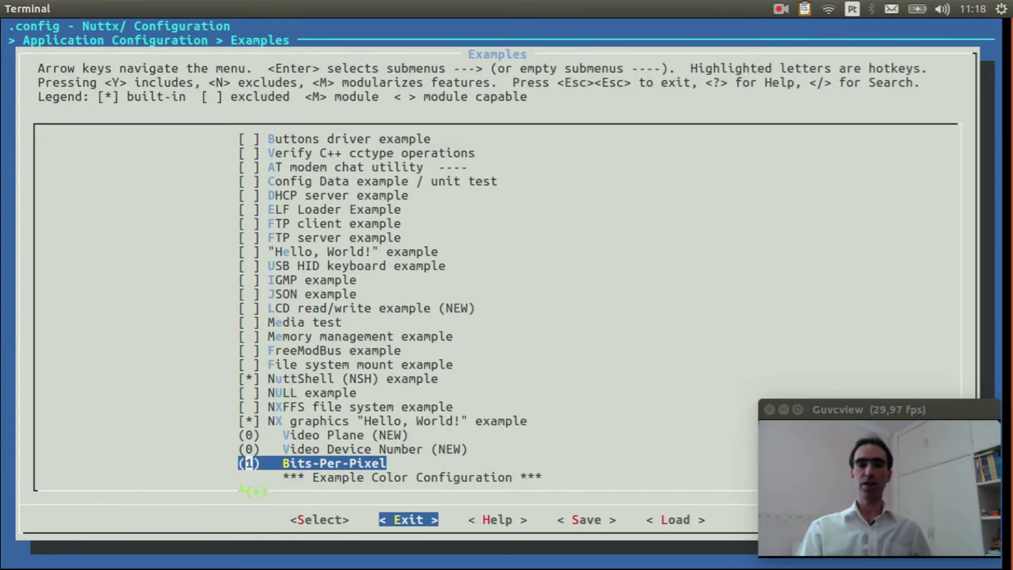
key(Return)
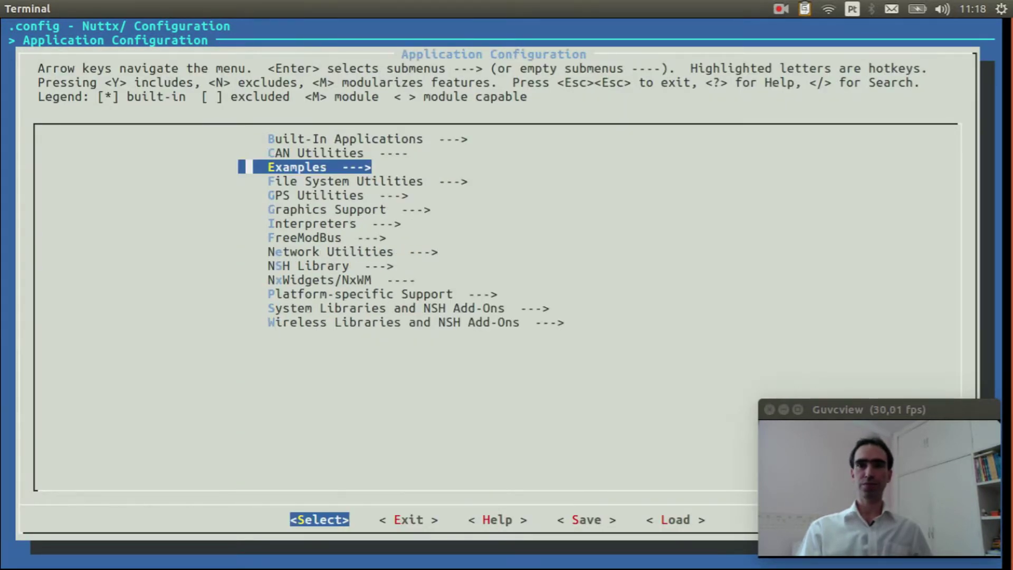
- Exit menuconfig, answering Yes to save the configuration to .config
key(Right)
key(Return)
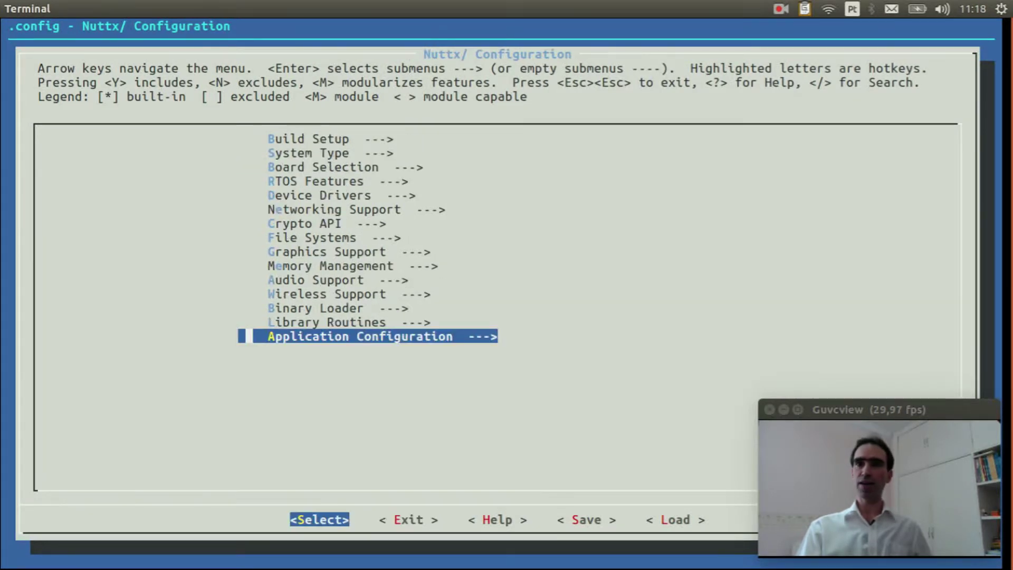
key(Right)
key(Return)
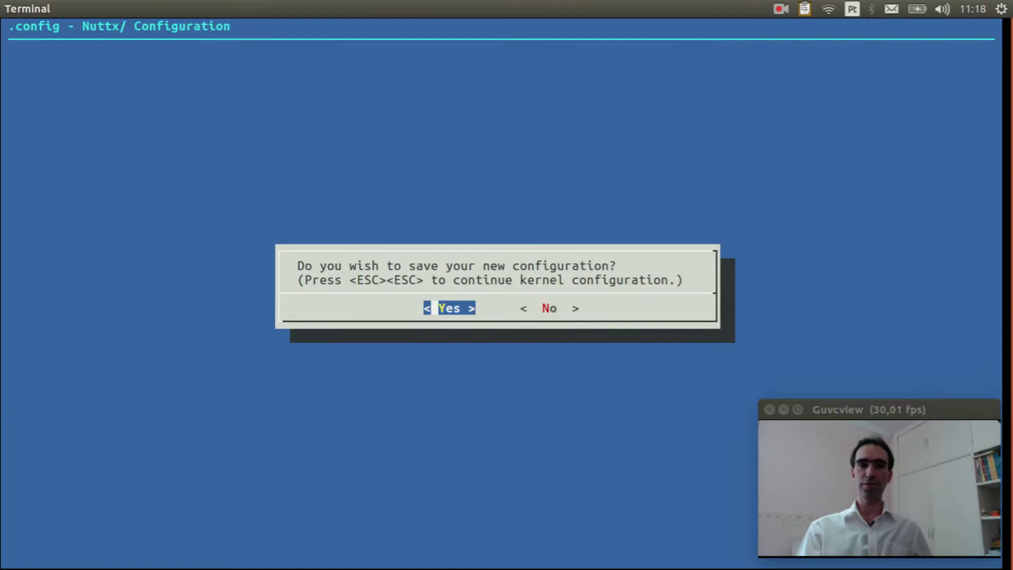
key(Return)
text(make)
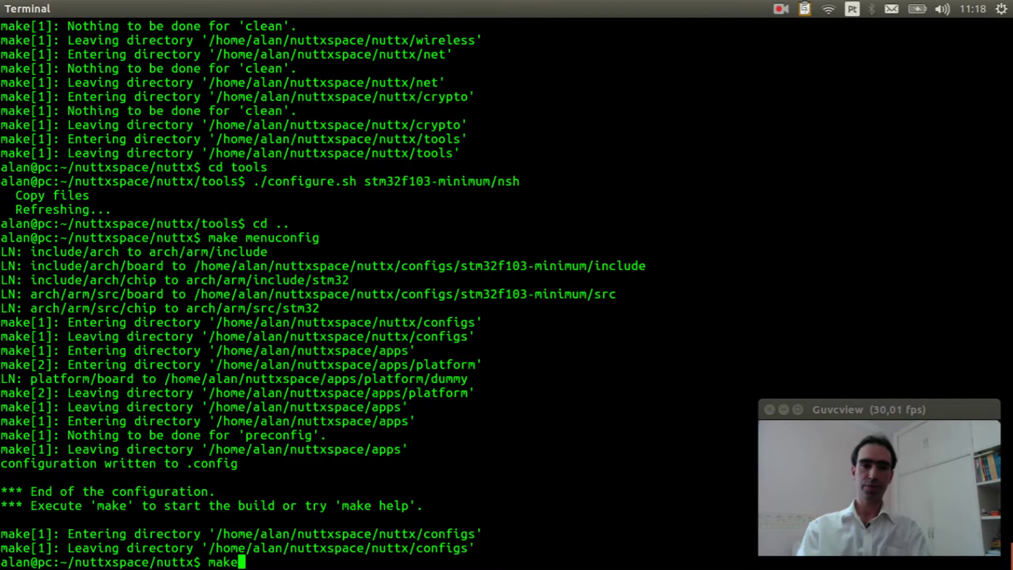
- Run make to compile NuttX into the nuttx.bin firmware image
key(Return)
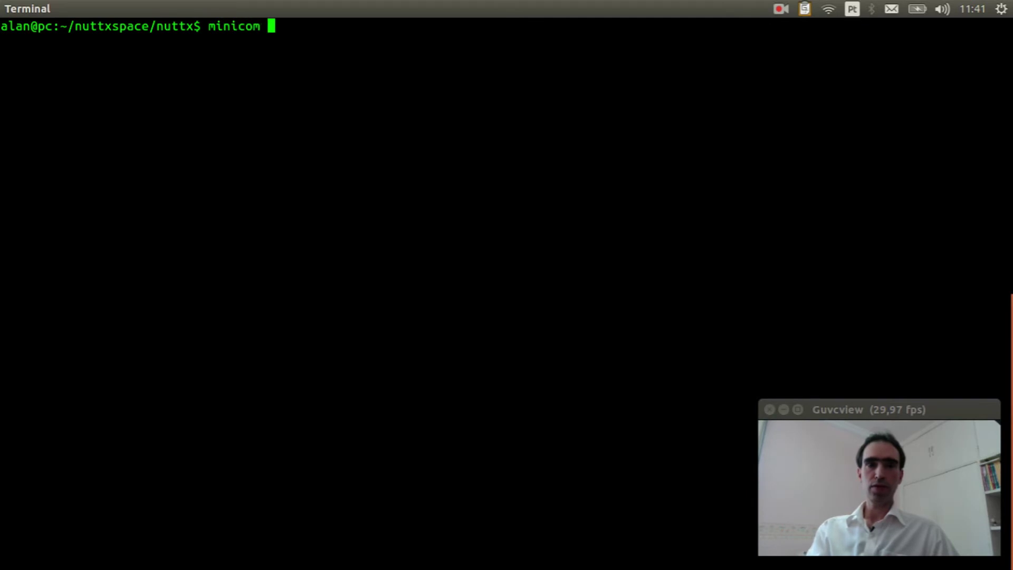
- Start minicom on /dev/ttyACM0 at 115200 8N1 and reach the nsh prompt
key(Return)
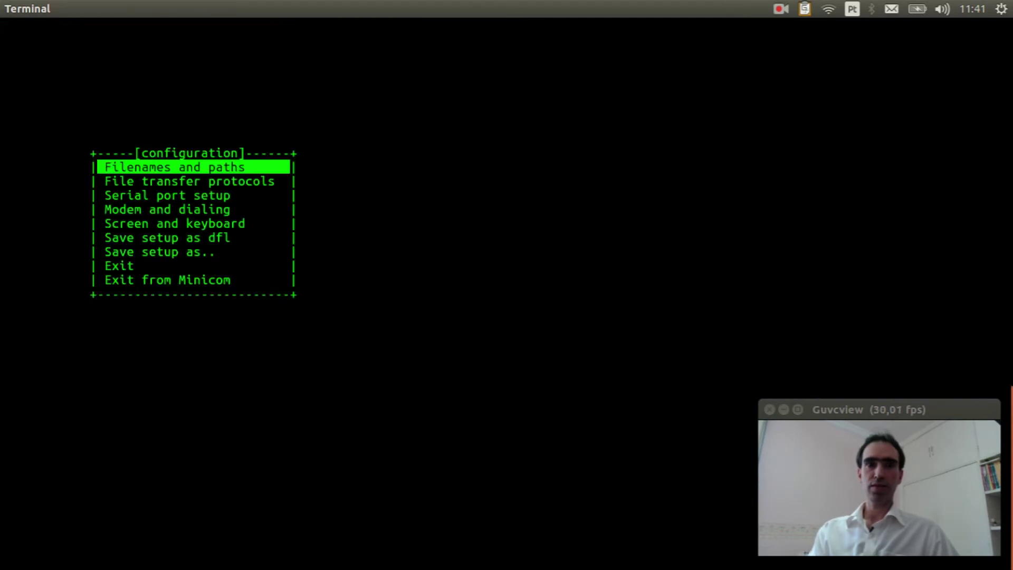
key(Down)
key(Down)
key(Return)
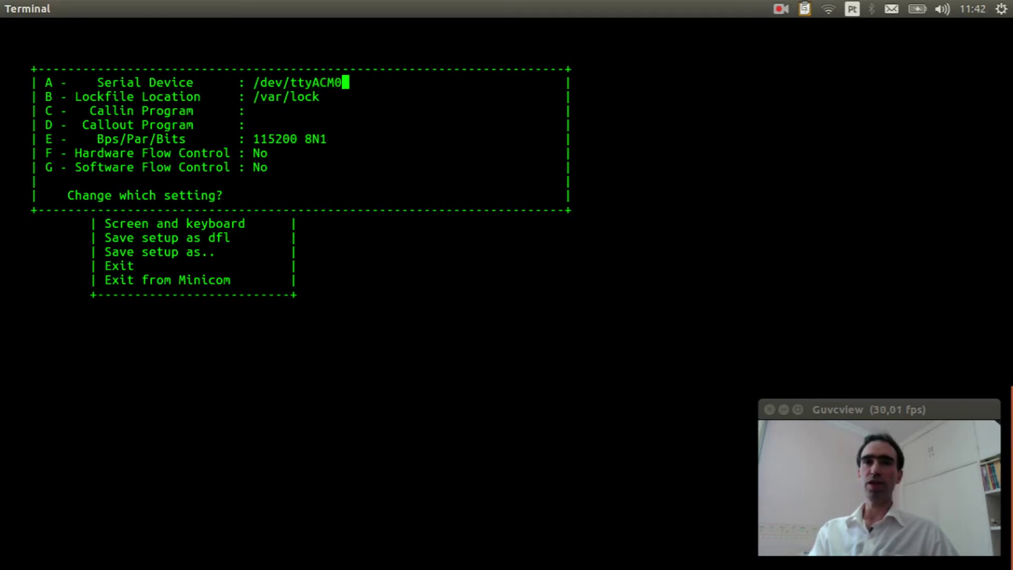
key(Return)
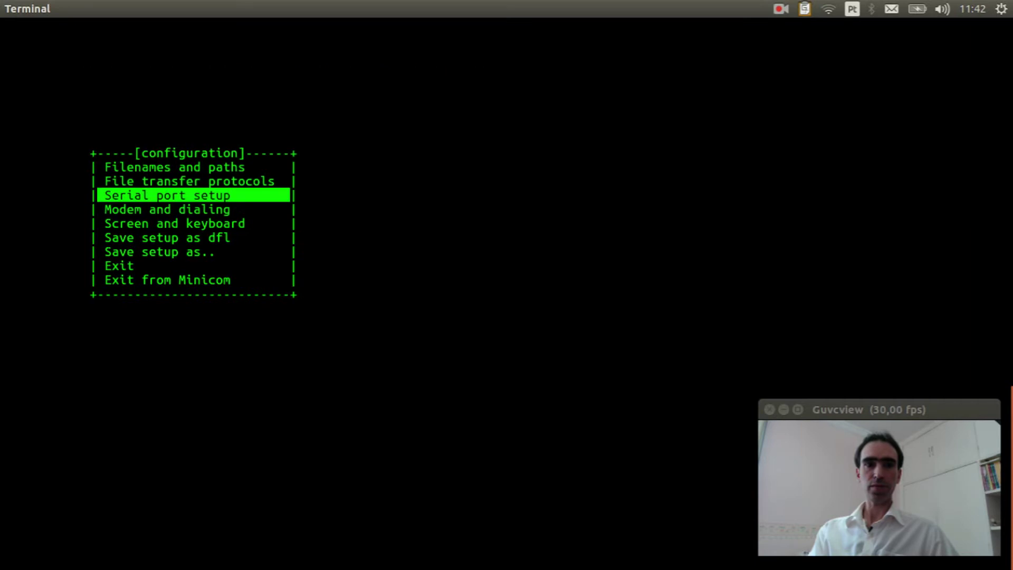
key(Down)
key(Down)
key(Down)
key(Down)
key(Down)
key(Return)
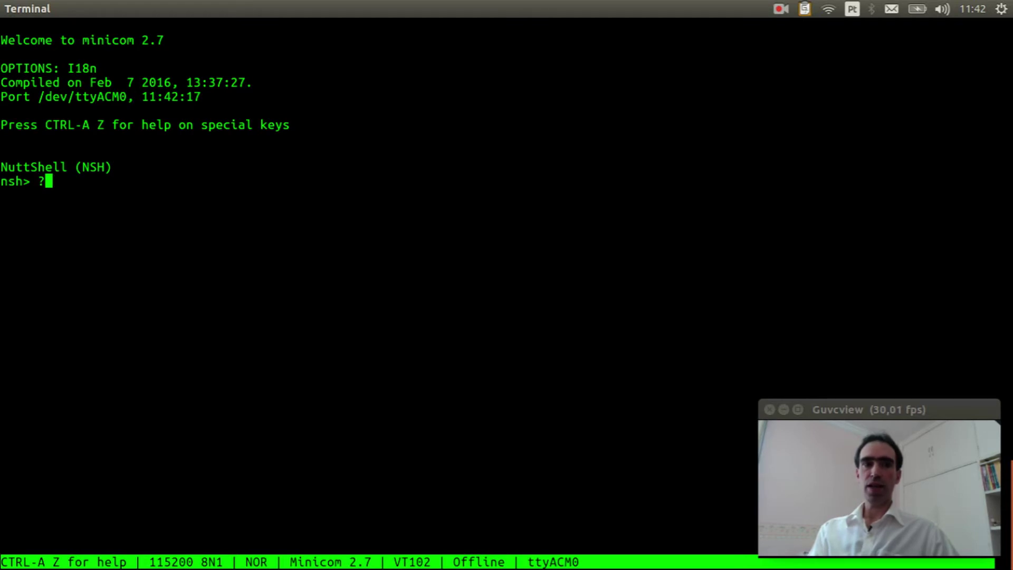
- List NSH commands with ? and run nxhello, which reports 84x48 resolution
key(Return)
text(nxhello)
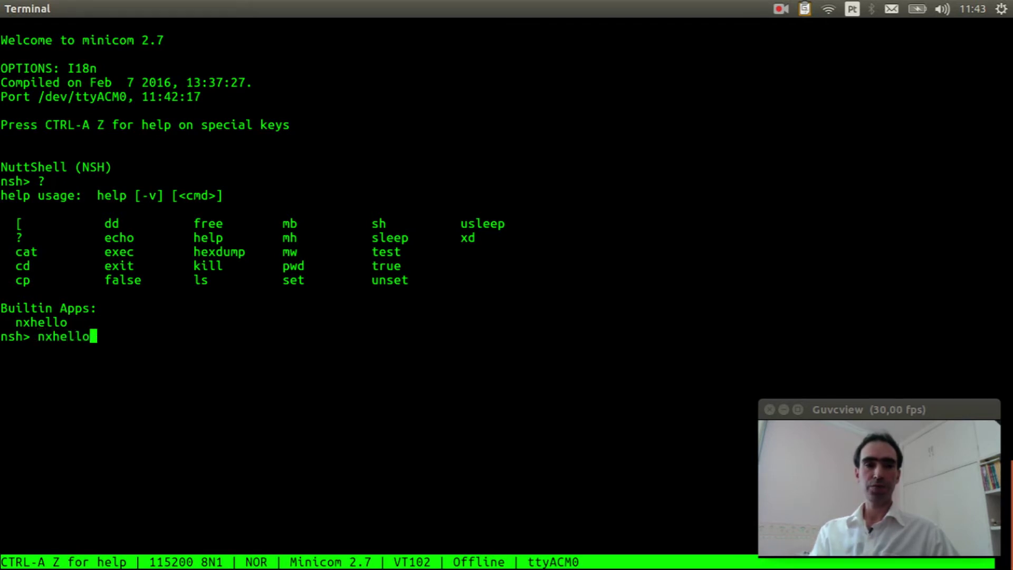
key(Return)
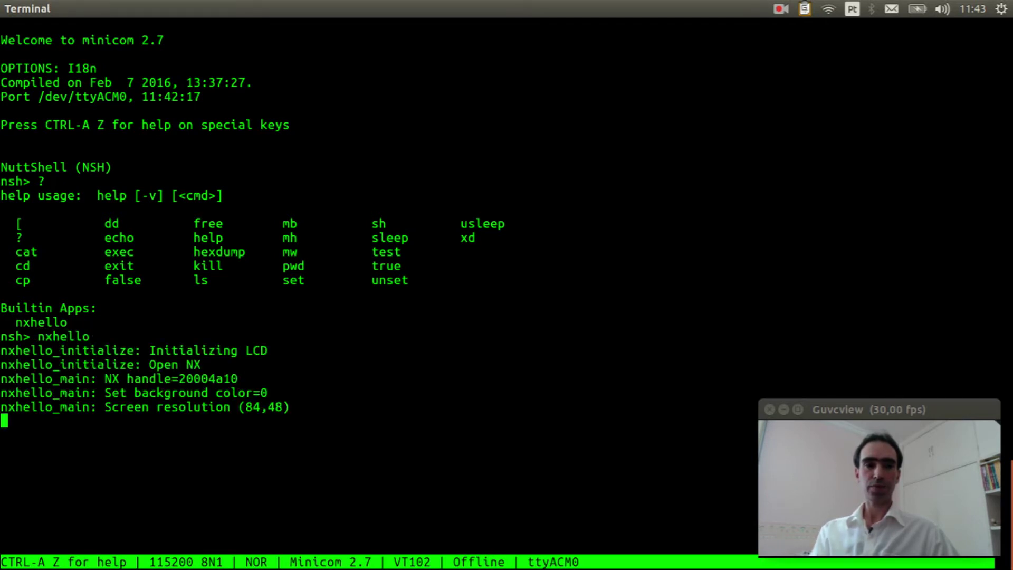